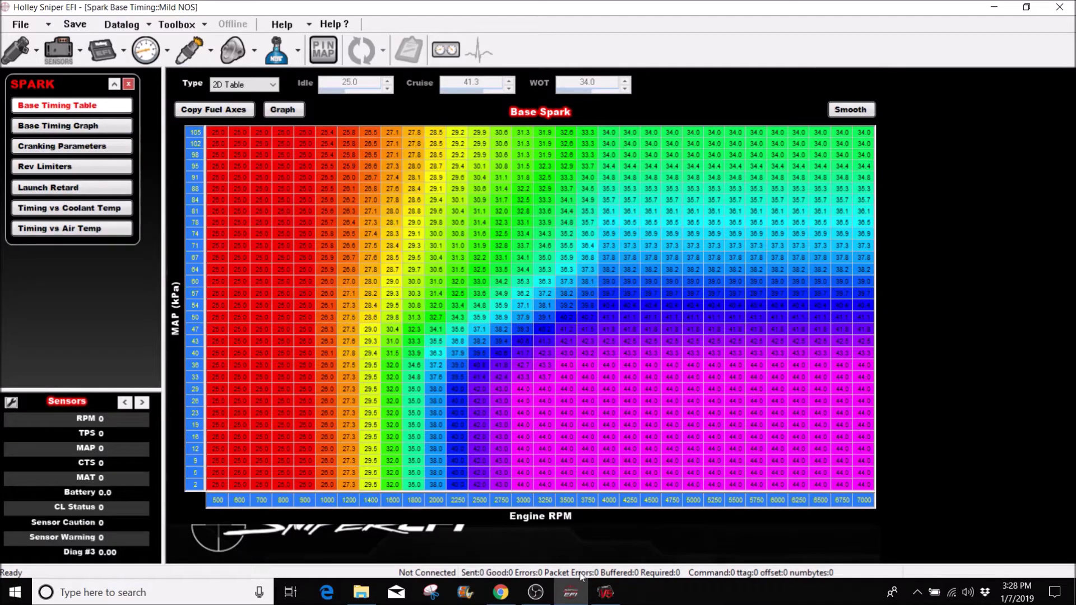
# Look over the V5 base spark timing table and browse its Custom Cals folder without opening anything.
pyautogui.click(616, 601)
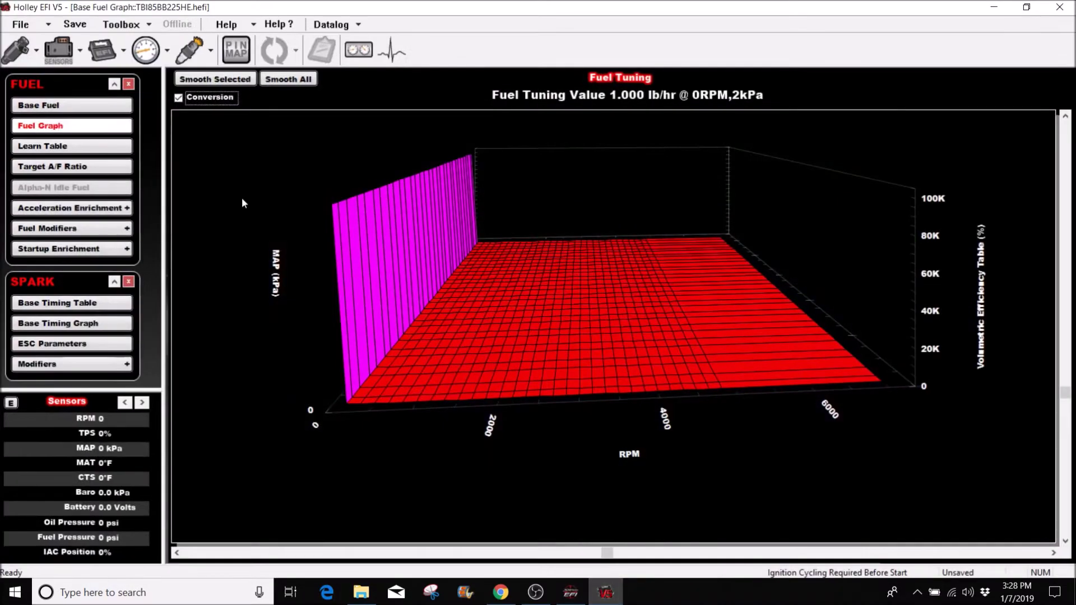
pyautogui.click(32, 25)
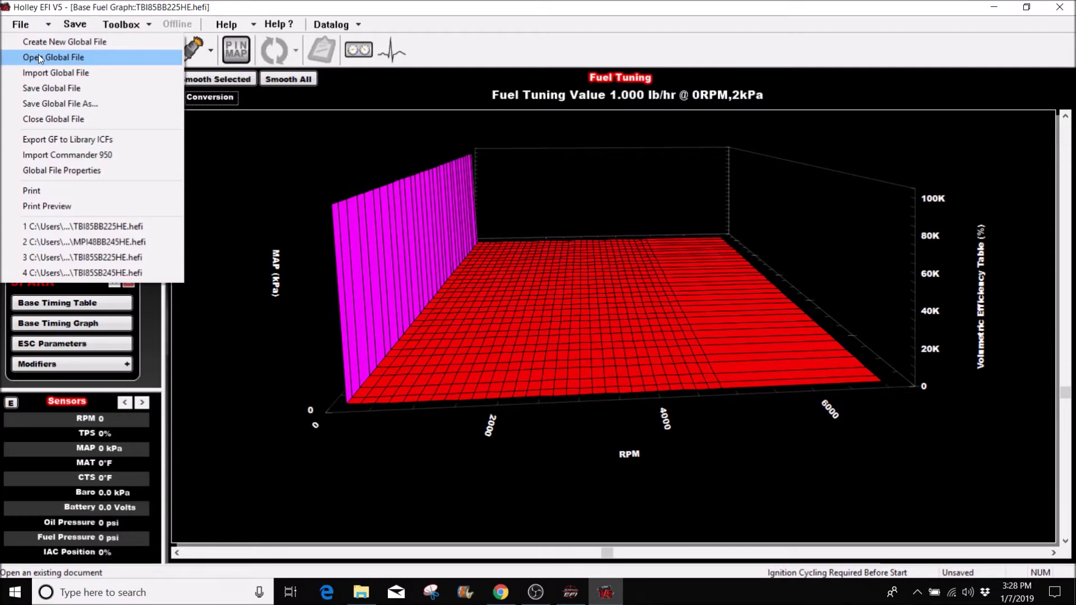
pyautogui.click(190, 63)
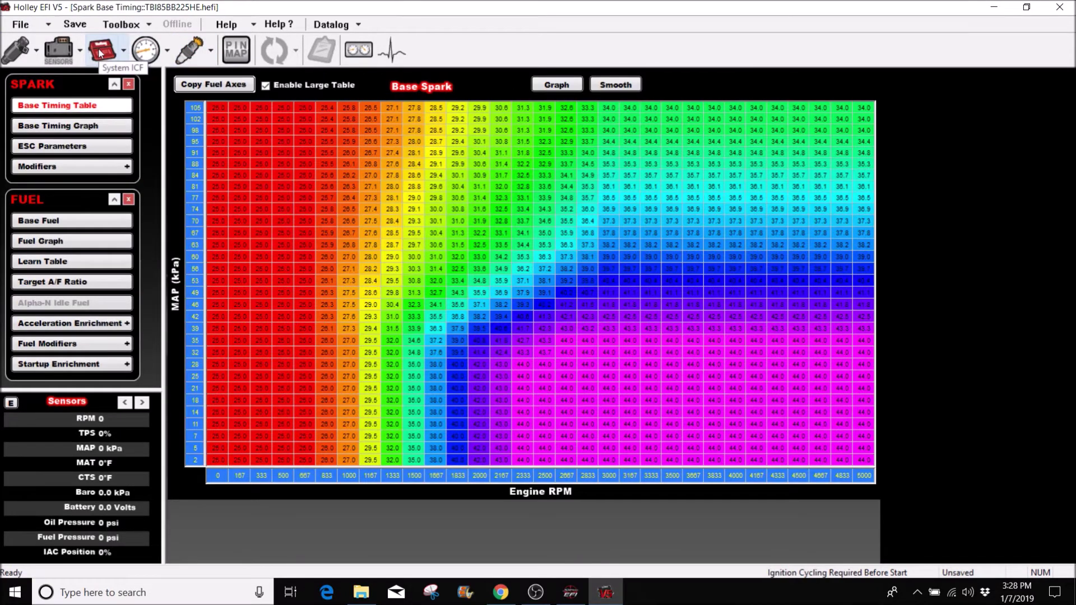
pyautogui.click(22, 25)
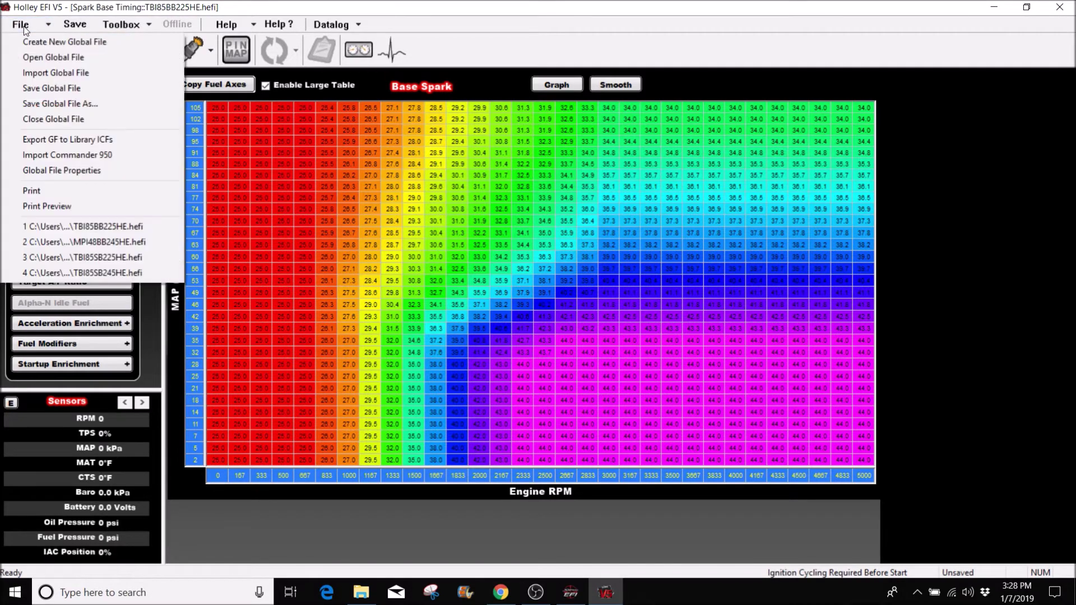
pyautogui.click(44, 57)
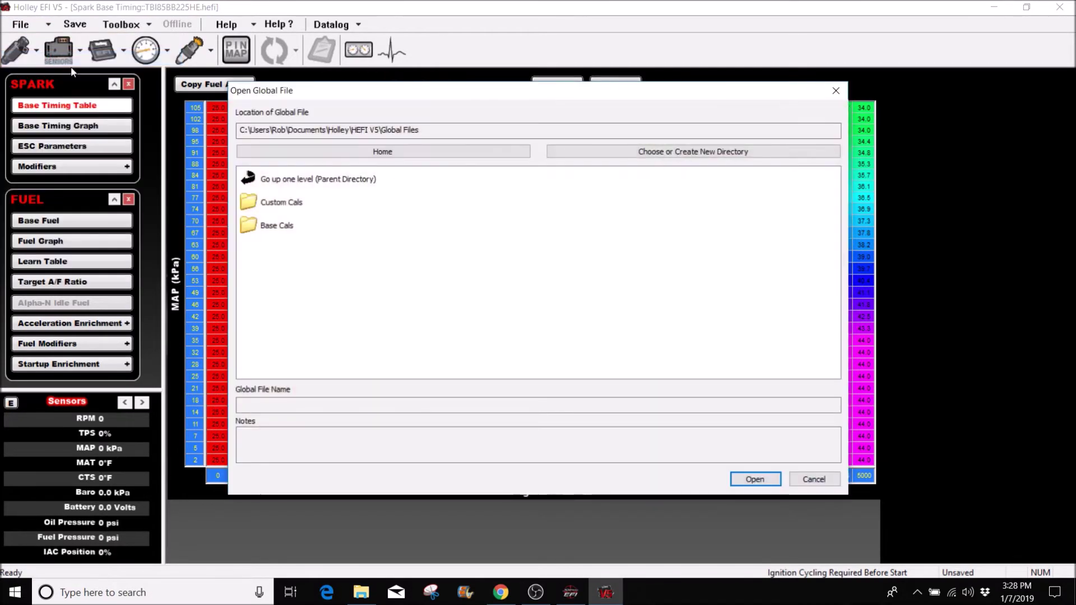
pyautogui.doubleClick(275, 205)
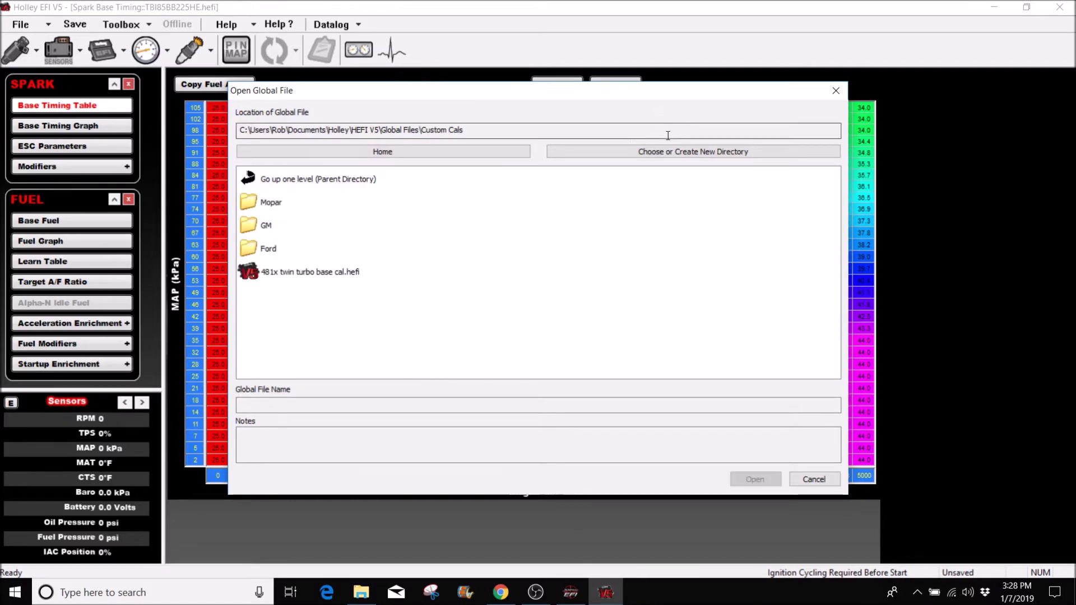
pyautogui.click(833, 91)
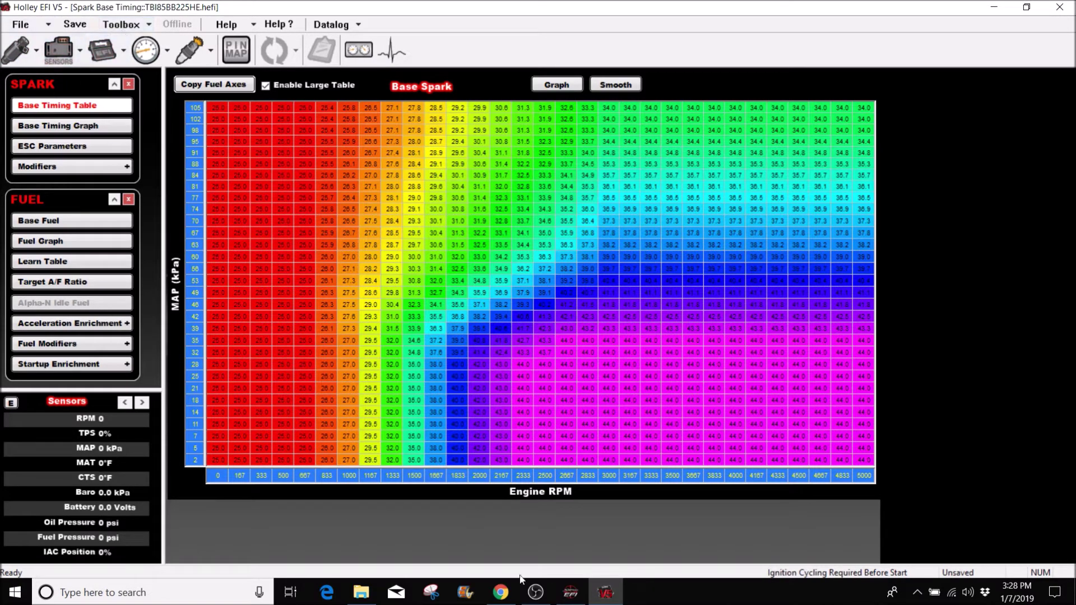
pyautogui.click(570, 592)
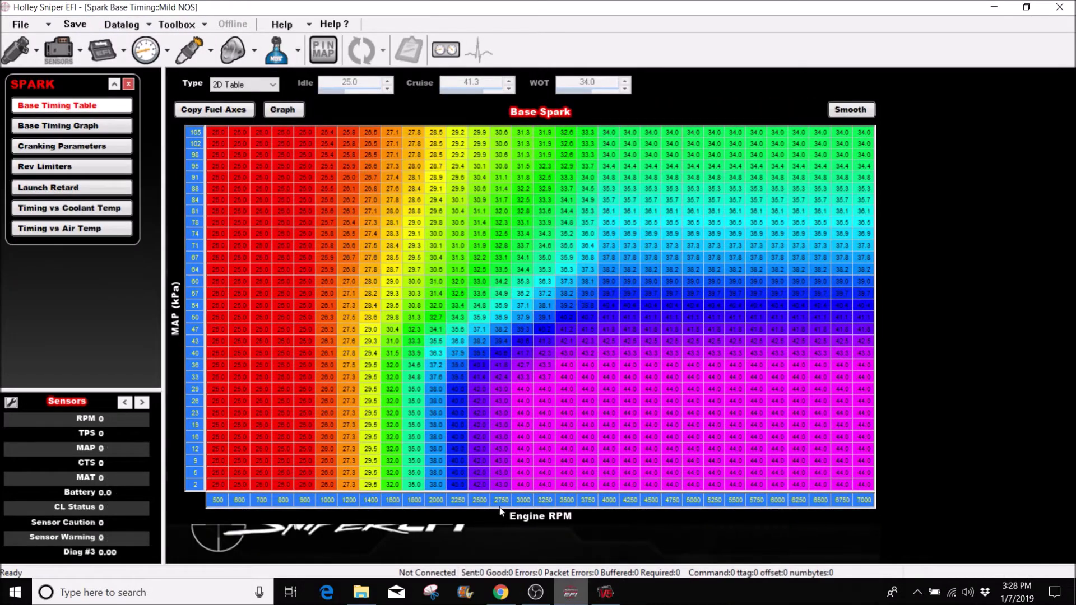
# Open Race Cam.sniper from the Base Cals folder, declining to save the Mild NOS changes.
pyautogui.click(29, 30)
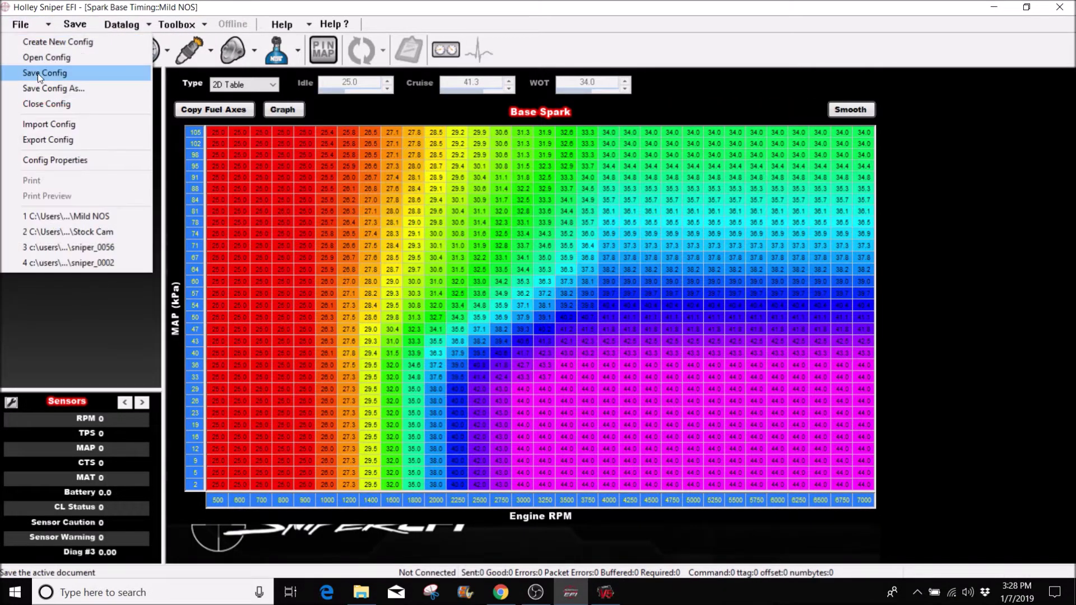
pyautogui.click(69, 58)
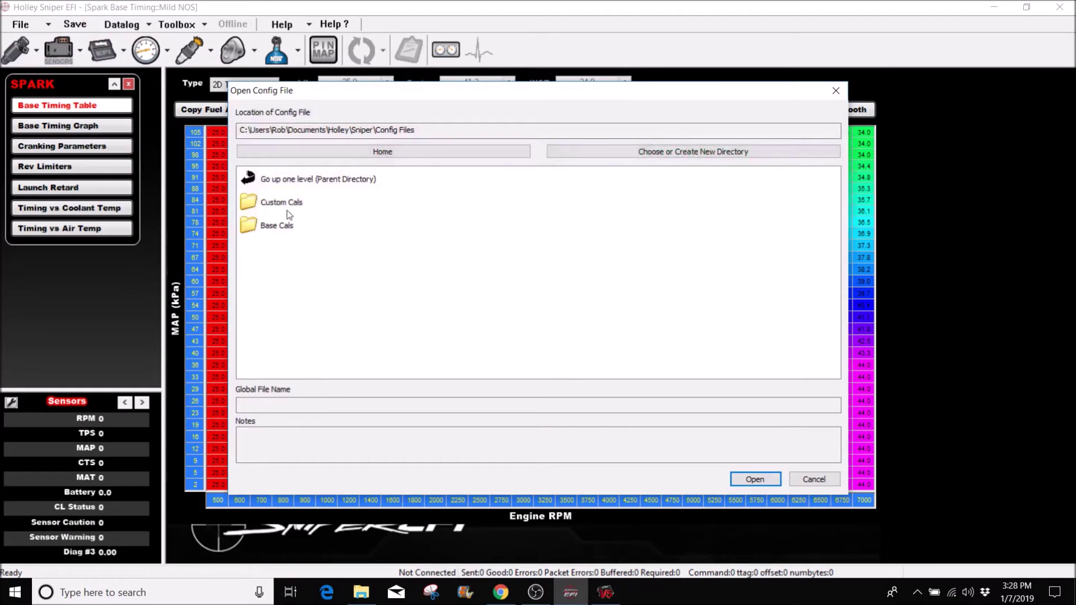
pyautogui.doubleClick(275, 225)
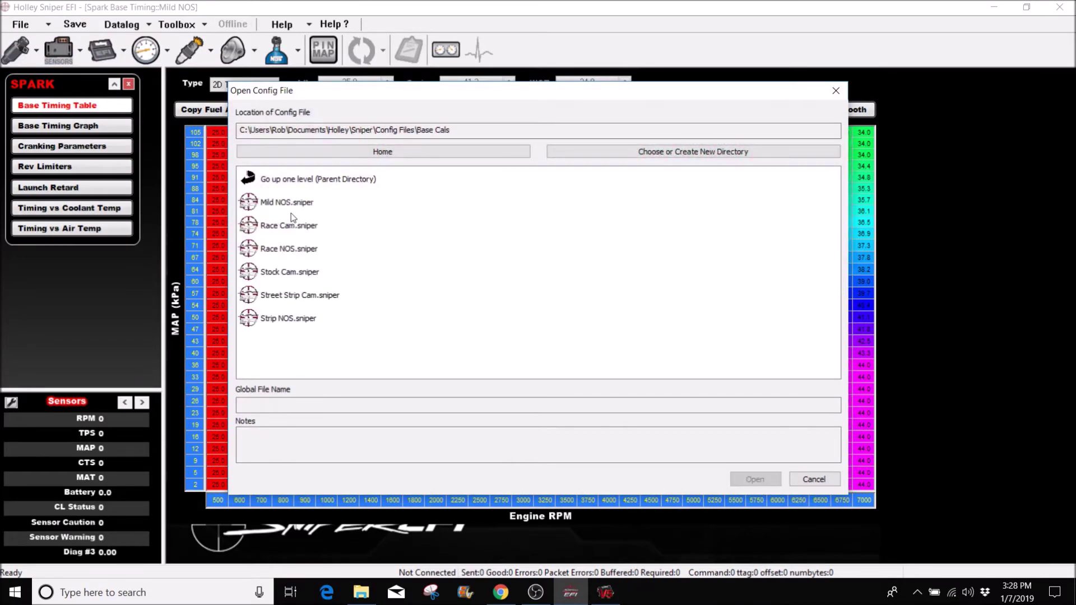
pyautogui.doubleClick(274, 224)
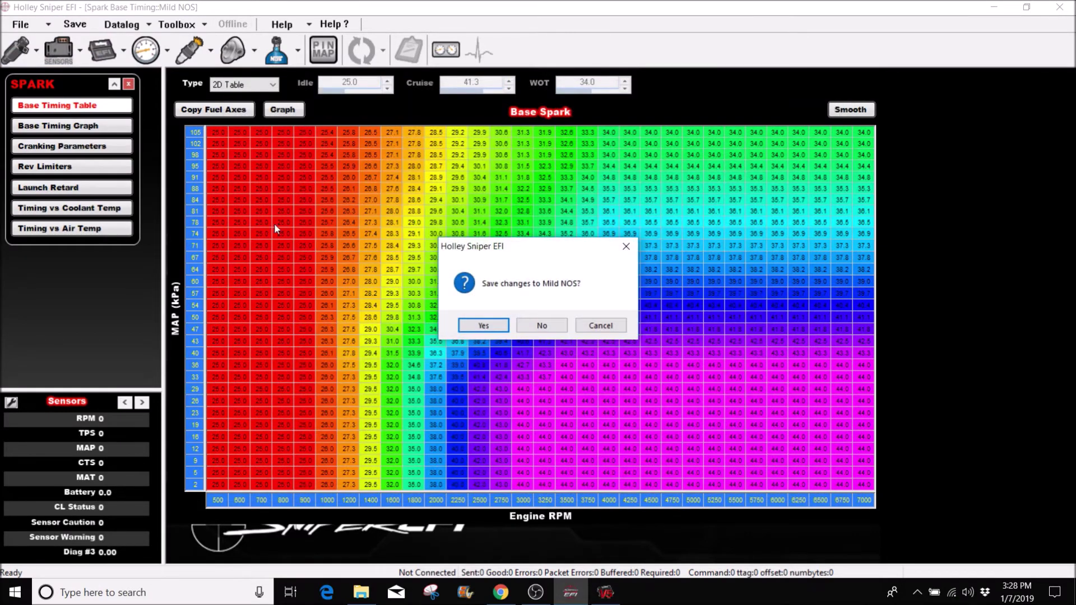
pyautogui.click(551, 323)
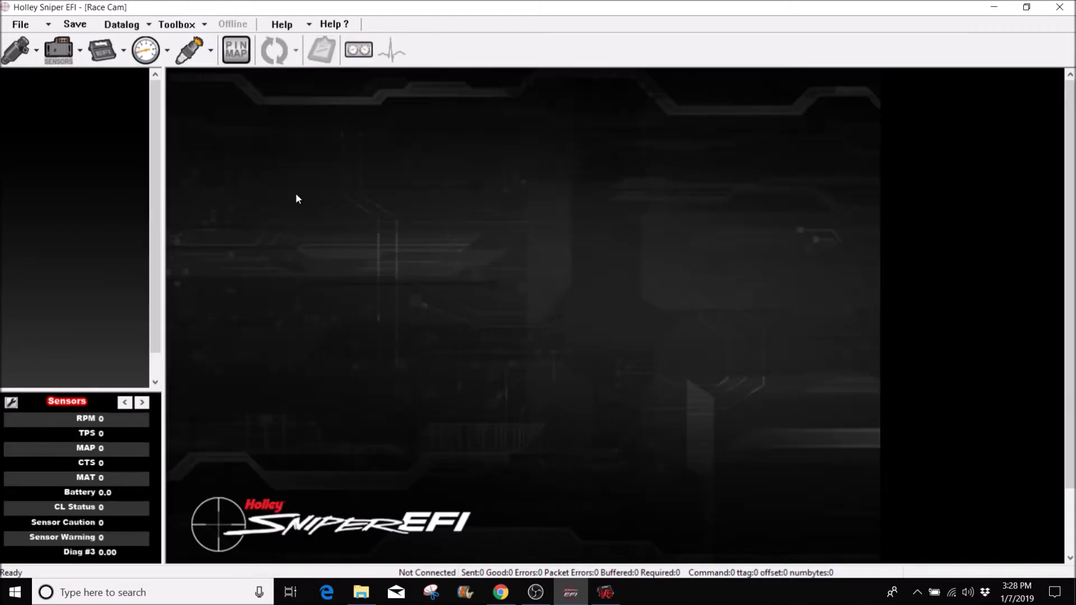
# Change the Race Cam base spark Type from Simple to 2D Table and select cells in the MAP rows 81 and 70.
pyautogui.click(190, 51)
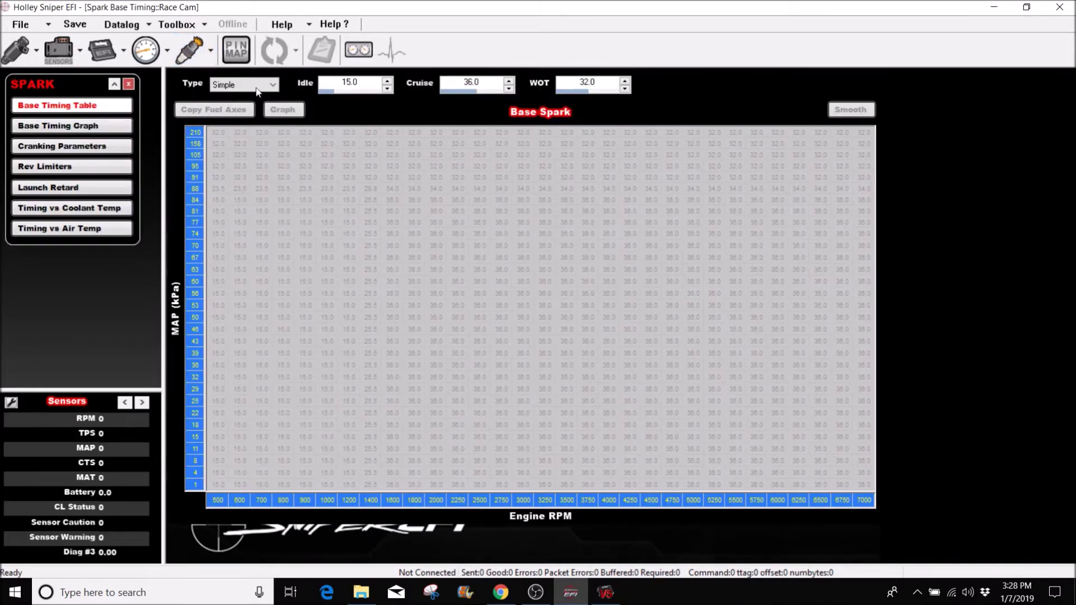
pyautogui.click(259, 87)
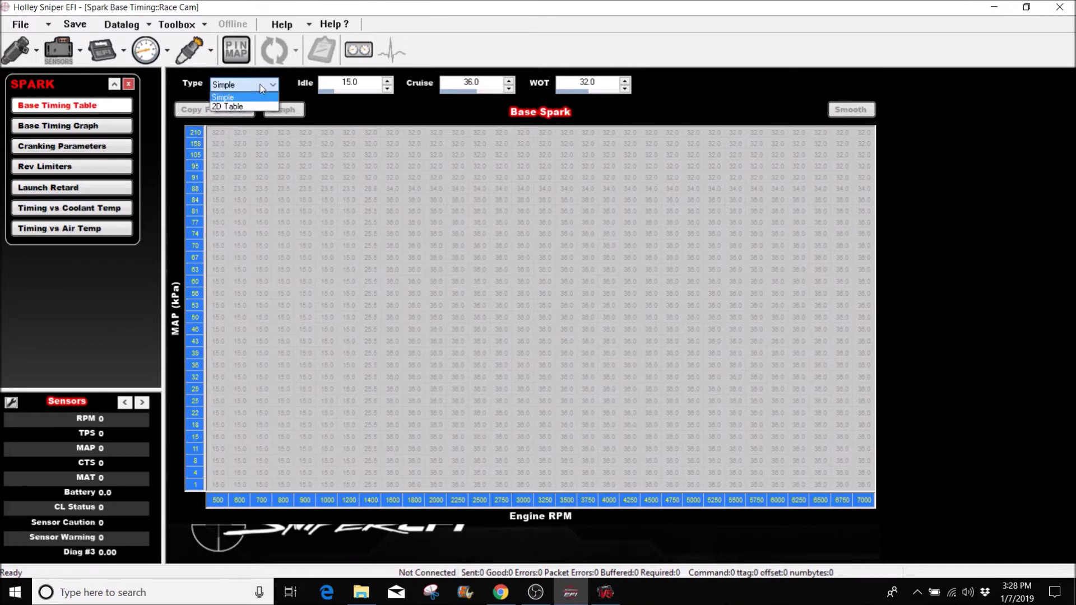
pyautogui.click(237, 107)
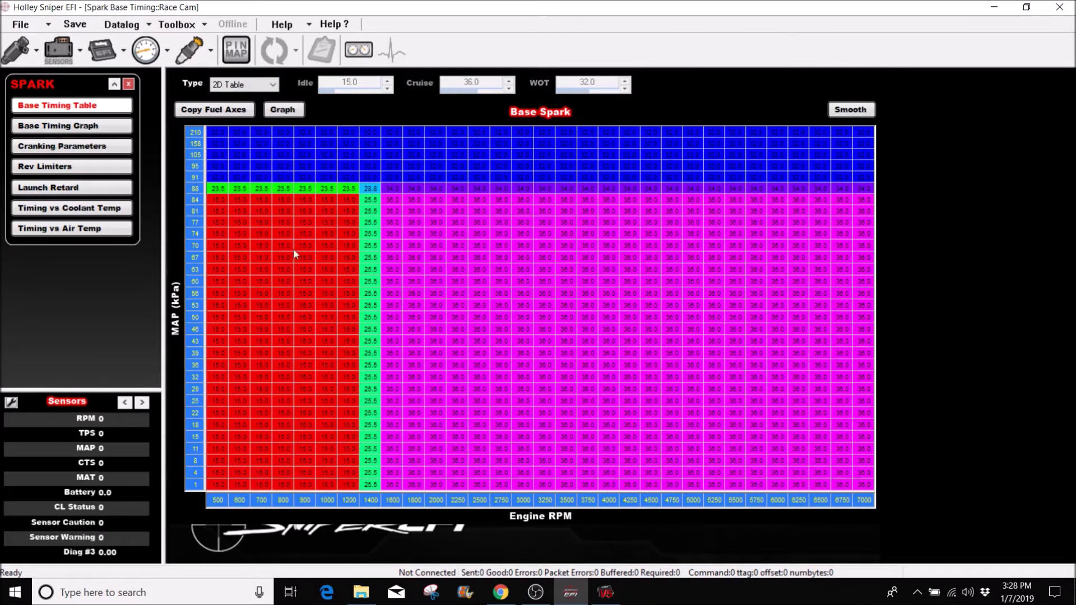
pyautogui.moveTo(216, 210); pyautogui.dragTo(328, 216)
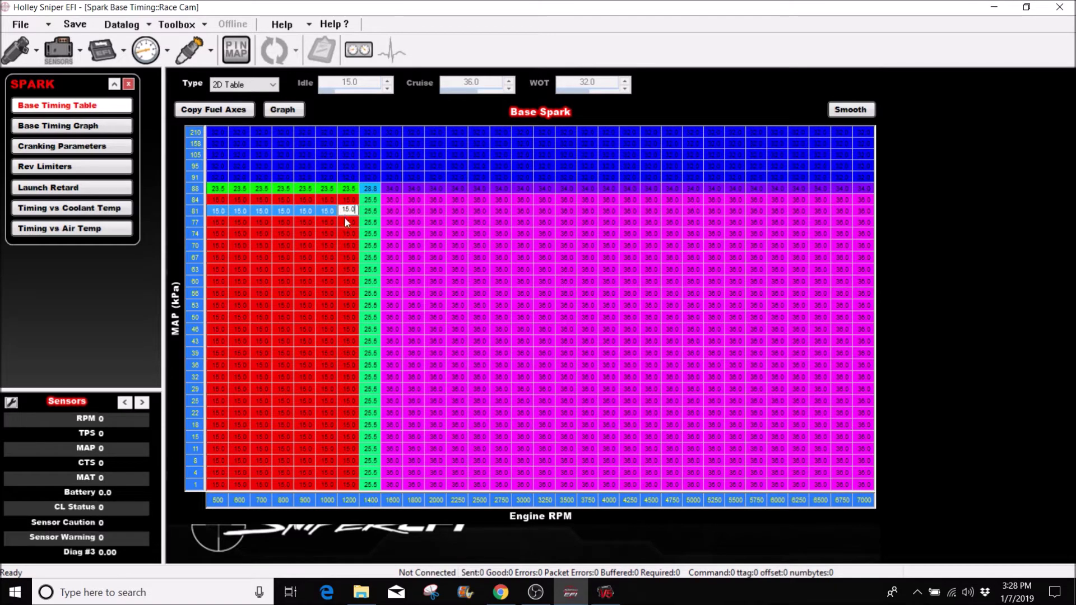
pyautogui.click(329, 247)
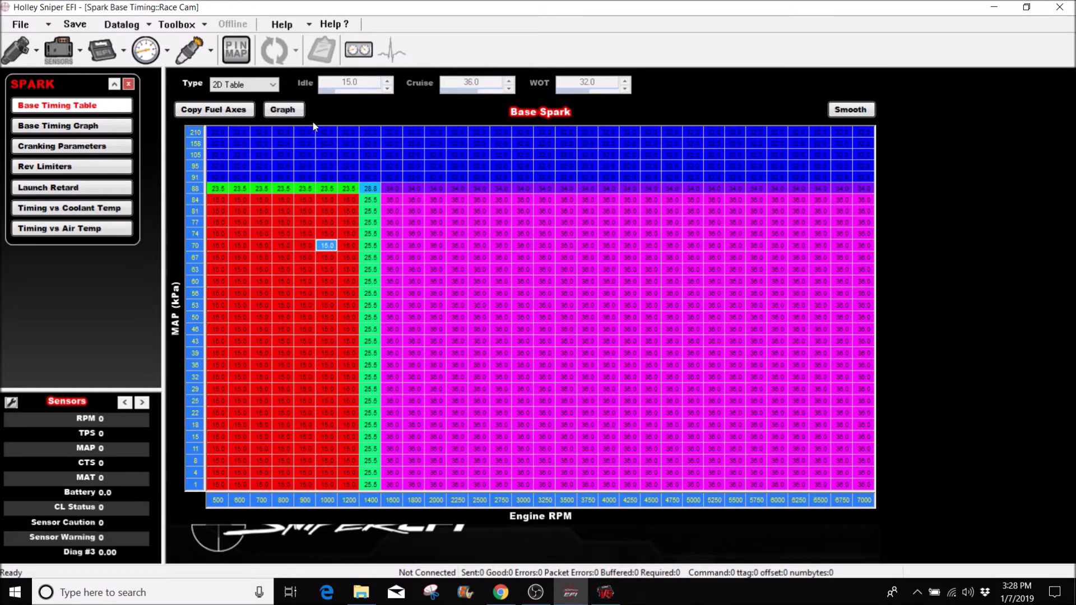
# Display the Race Cam base timing as a 3D Spark Timing graph and rotate it with the scrollbar.
pyautogui.click(283, 110)
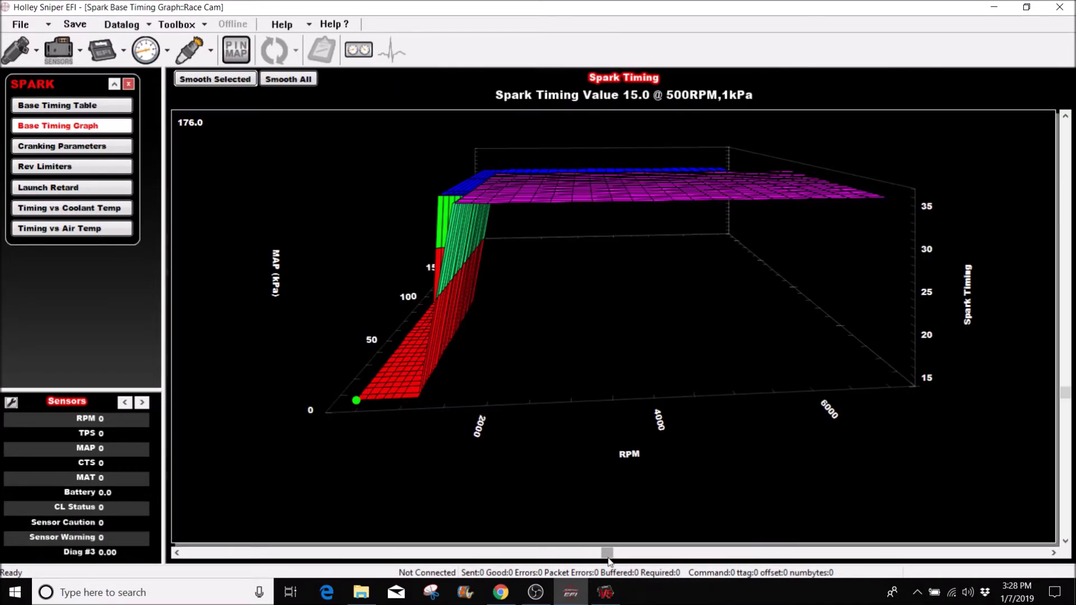
pyautogui.moveTo(607, 552); pyautogui.dragTo(546, 548)
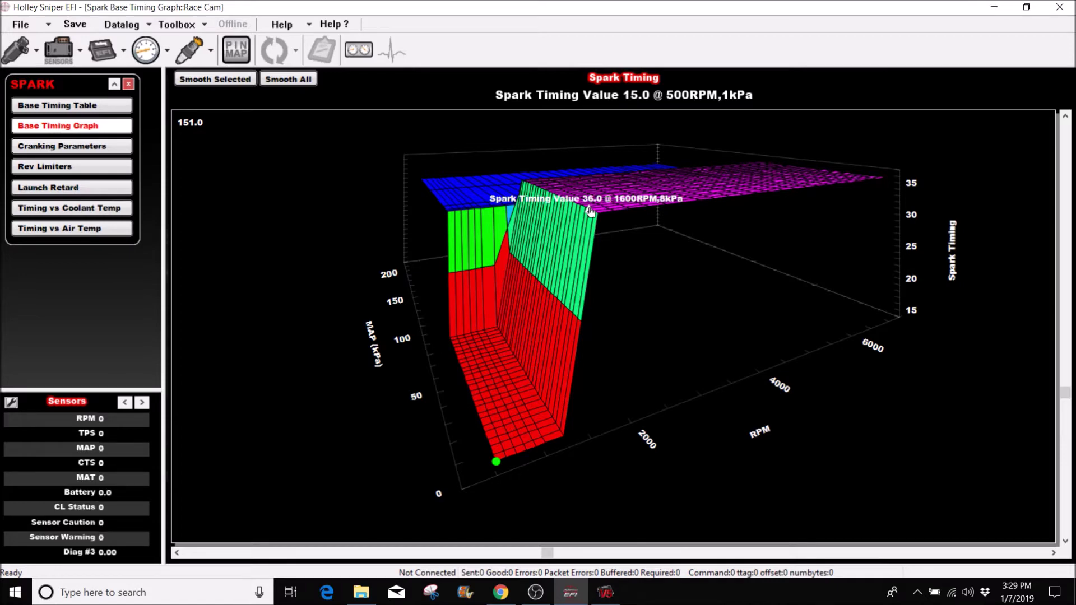
pyautogui.click(548, 555)
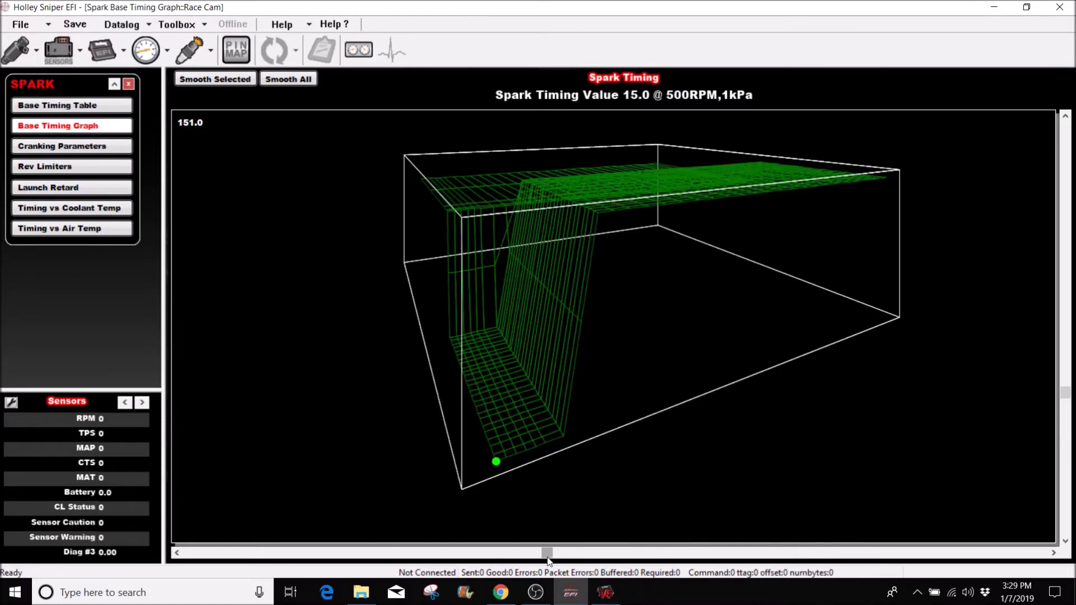
pyautogui.moveTo(547, 558); pyautogui.dragTo(577, 575)
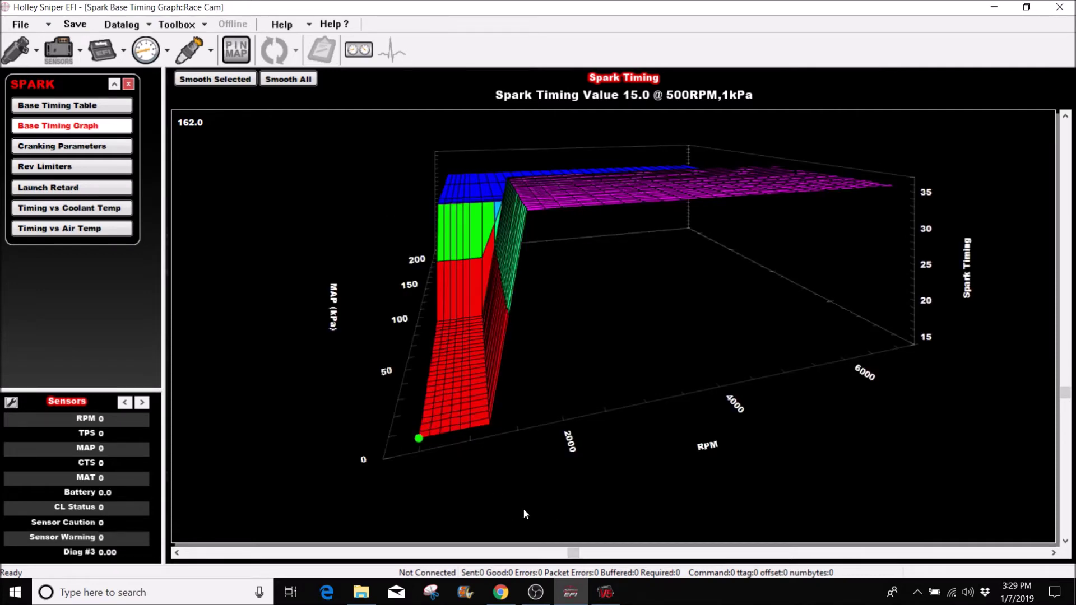
# Check the V5 TBI base spark table, then bring up Holley's EFI V5 software downloads page.
pyautogui.click(605, 593)
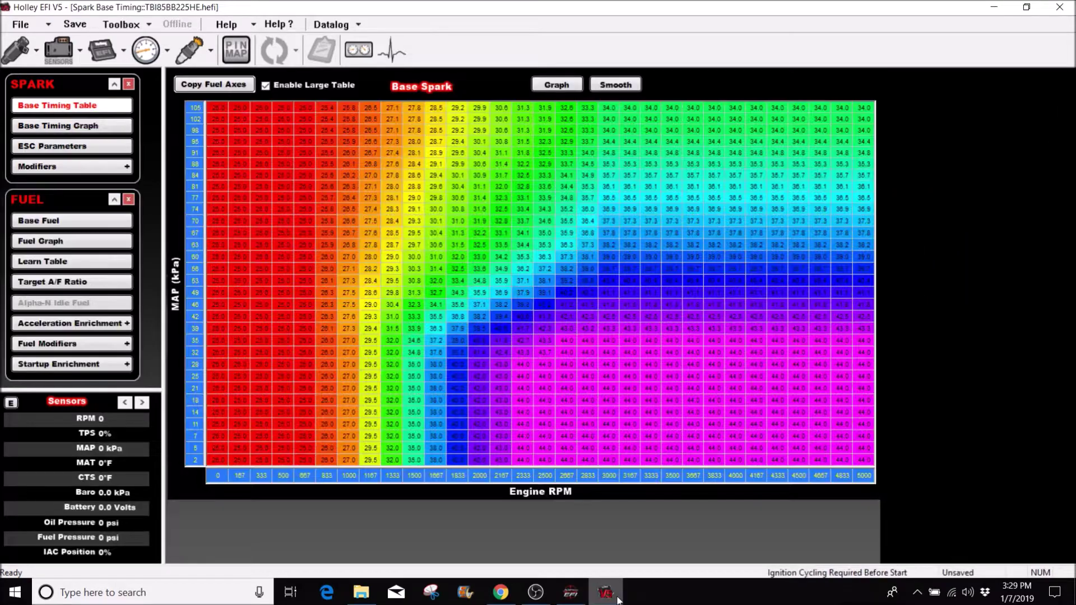
pyautogui.click(500, 592)
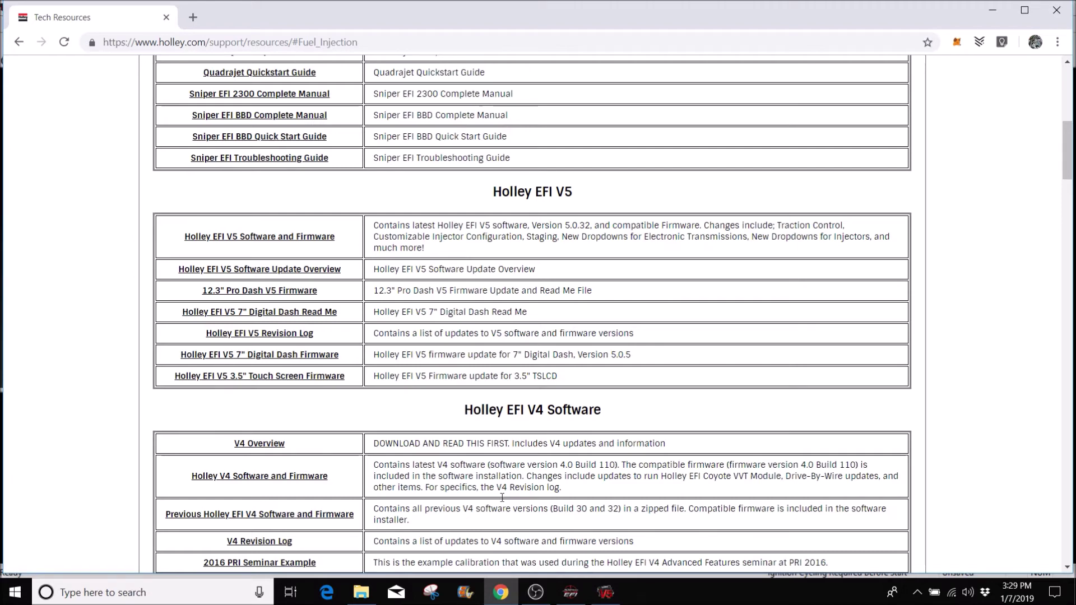
# Close Holley EFI V5 without saving the TBI file and minimize Chrome to reveal Sniper EFI.
pyautogui.click(607, 596)
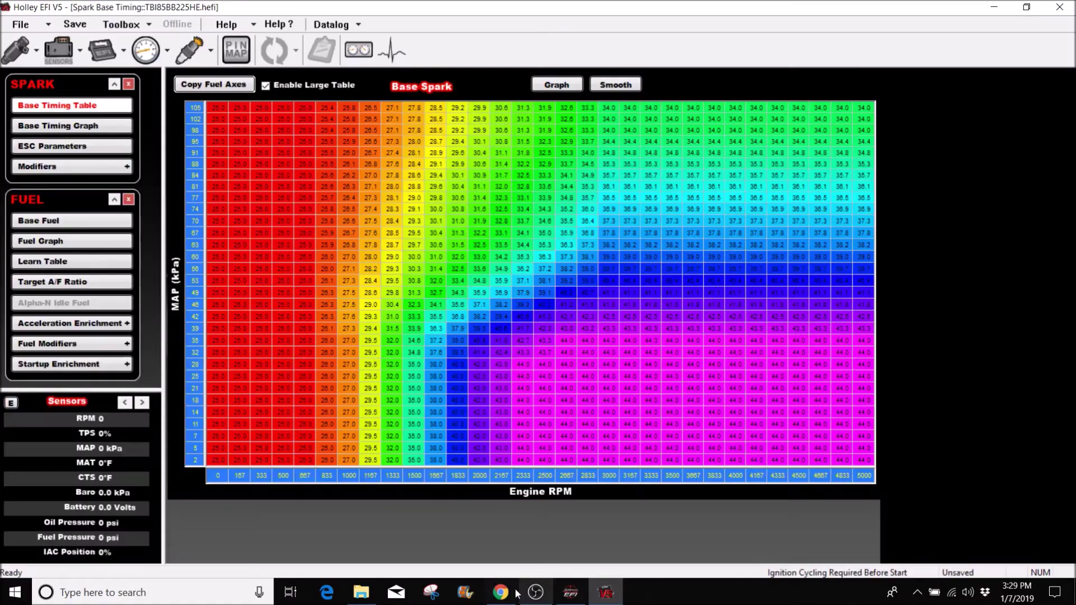
pyautogui.click(500, 592)
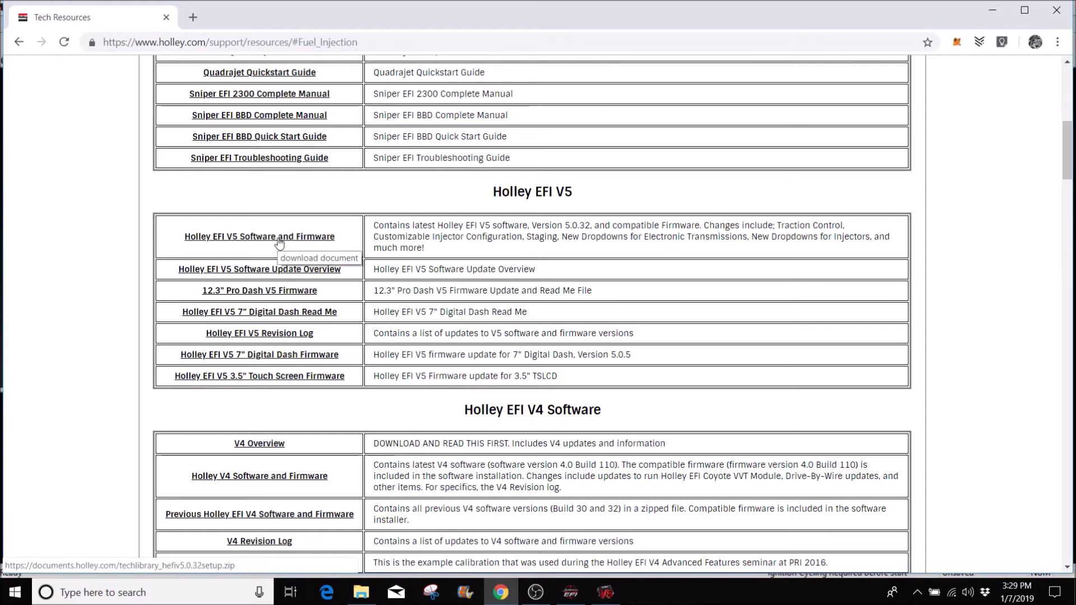
pyautogui.click(606, 594)
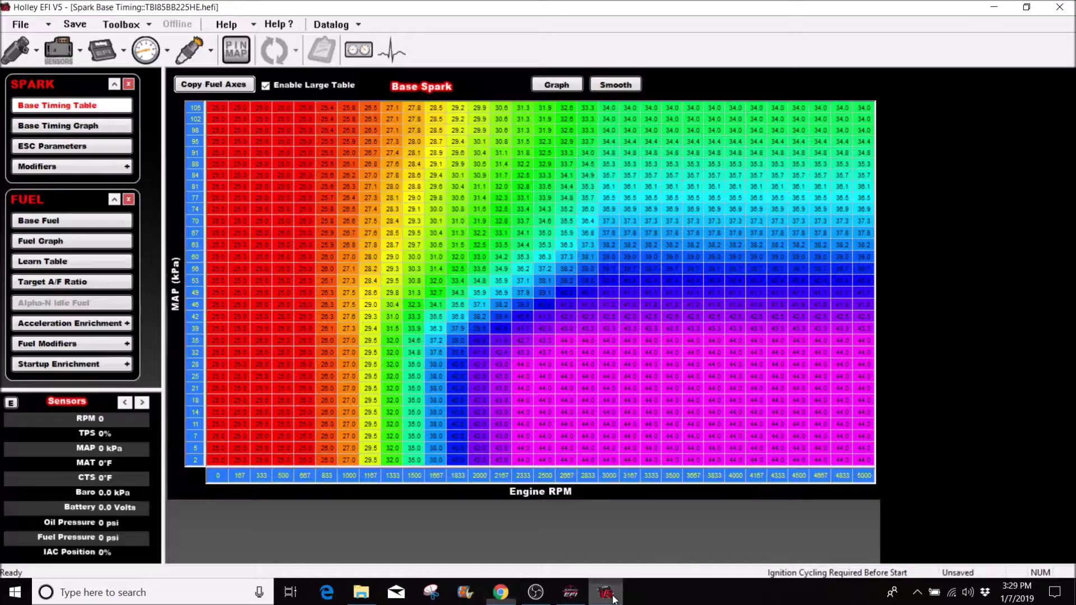
pyautogui.click(1059, 7)
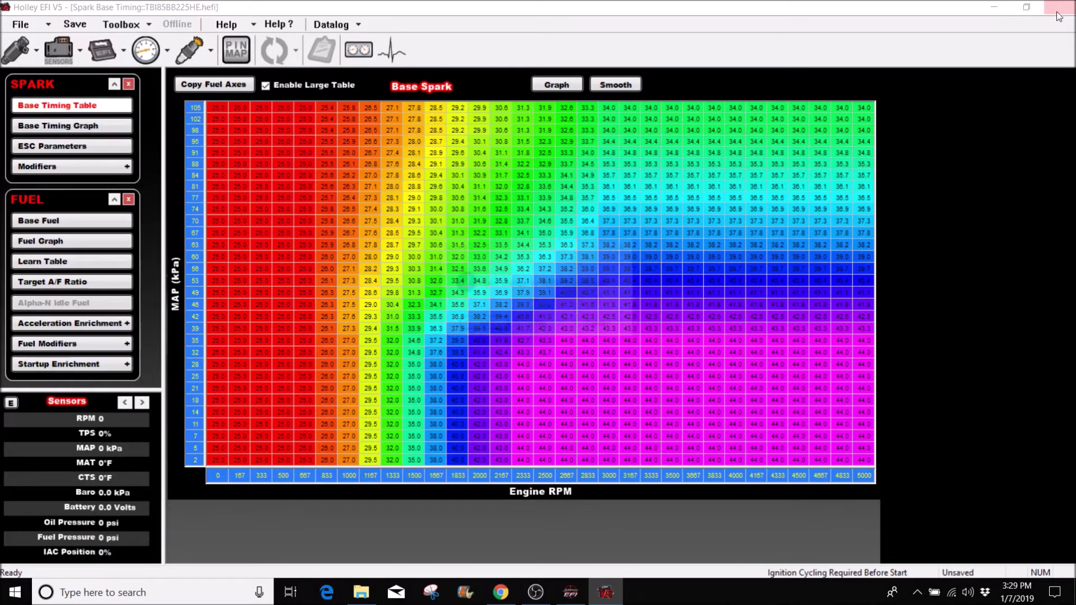
pyautogui.click(541, 325)
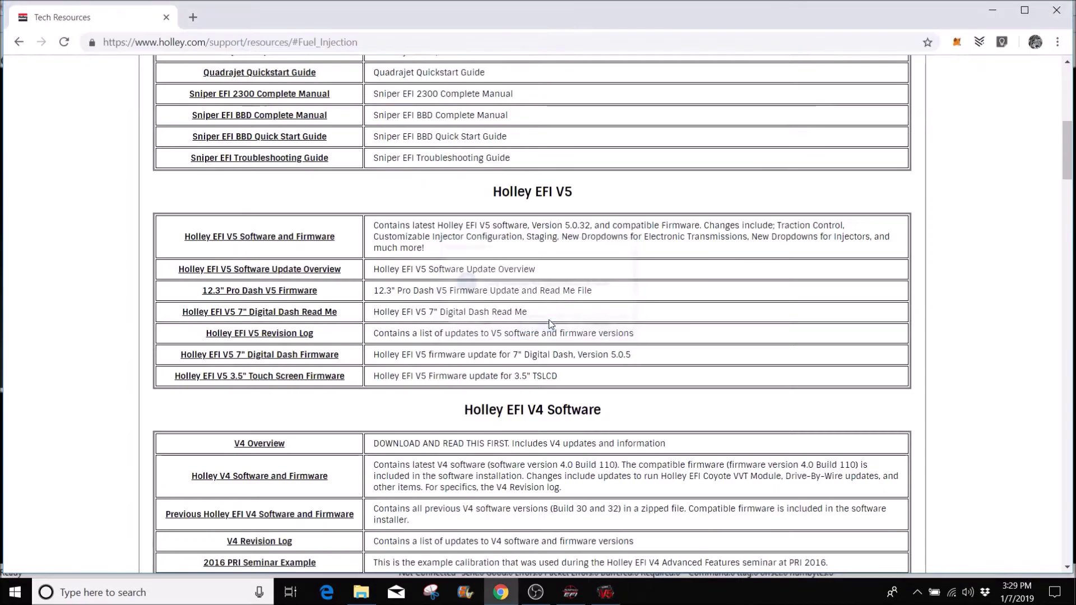
pyautogui.click(992, 8)
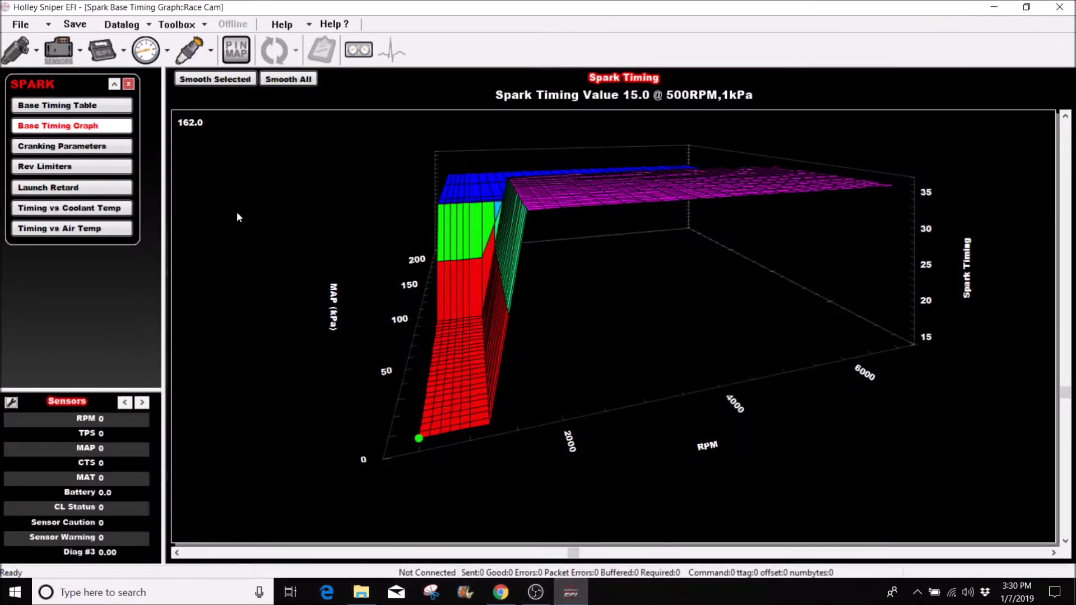
# Launch Holley EFI V5, open Base Cals TBI85BB225HE.hefi, dismiss the crank sensor warning, and show its spark table.
pyautogui.click(997, 6)
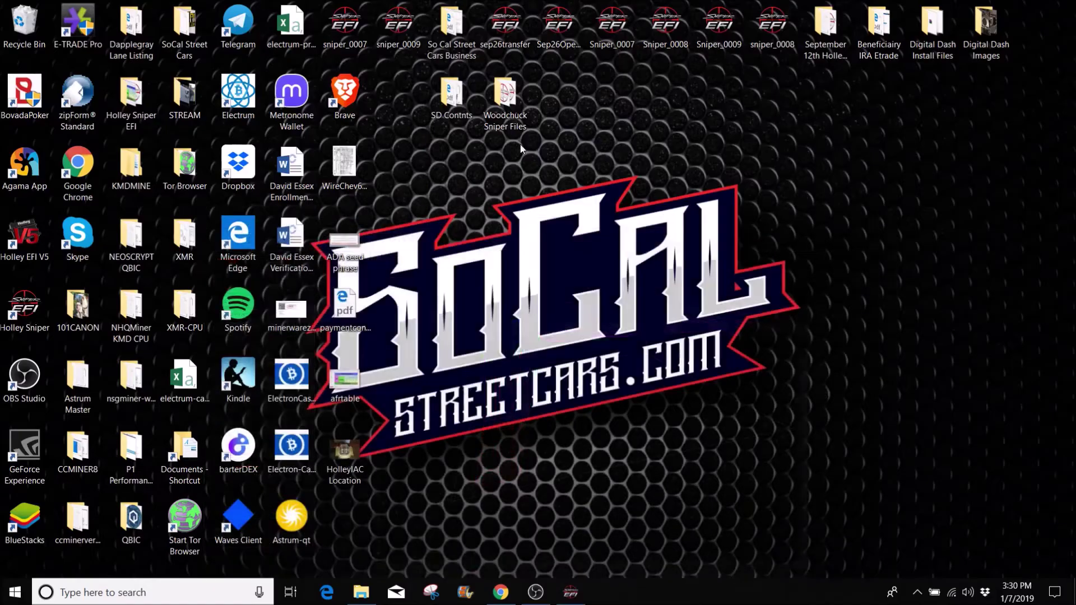
pyautogui.doubleClick(22, 237)
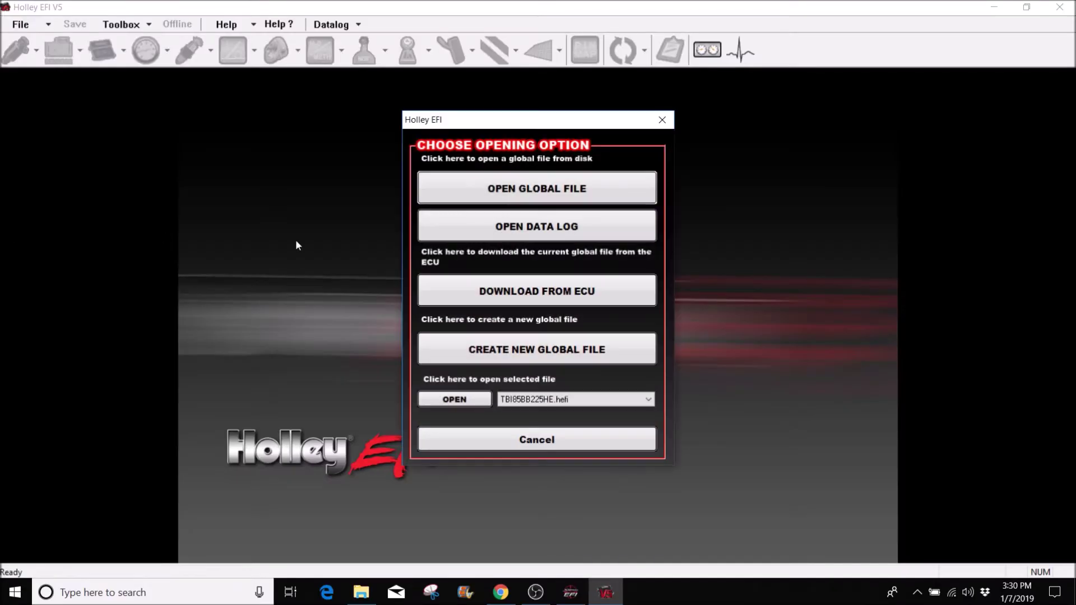
pyautogui.click(489, 190)
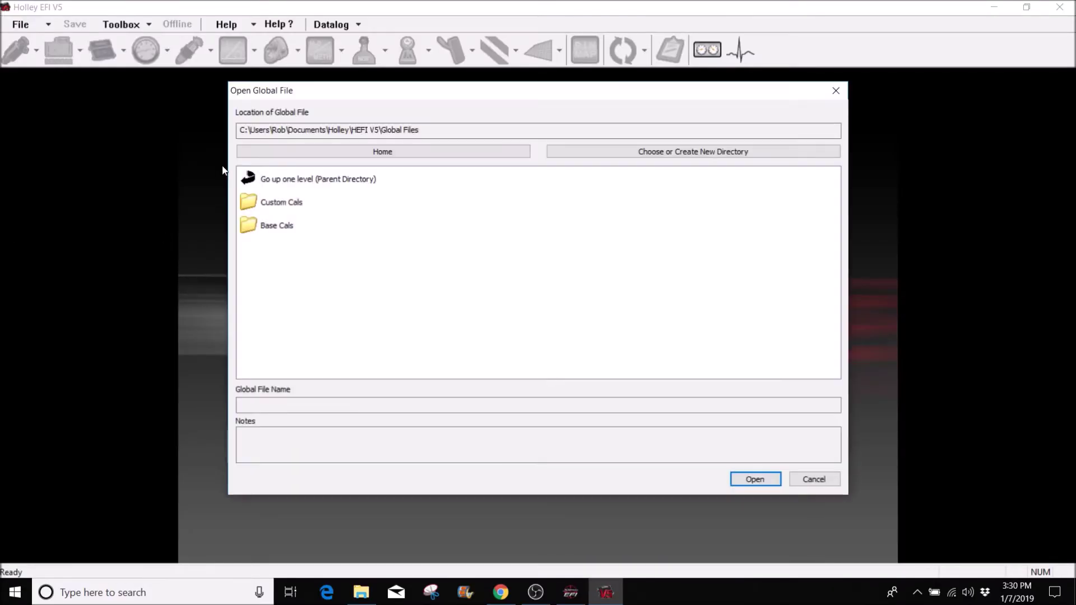
pyautogui.doubleClick(277, 226)
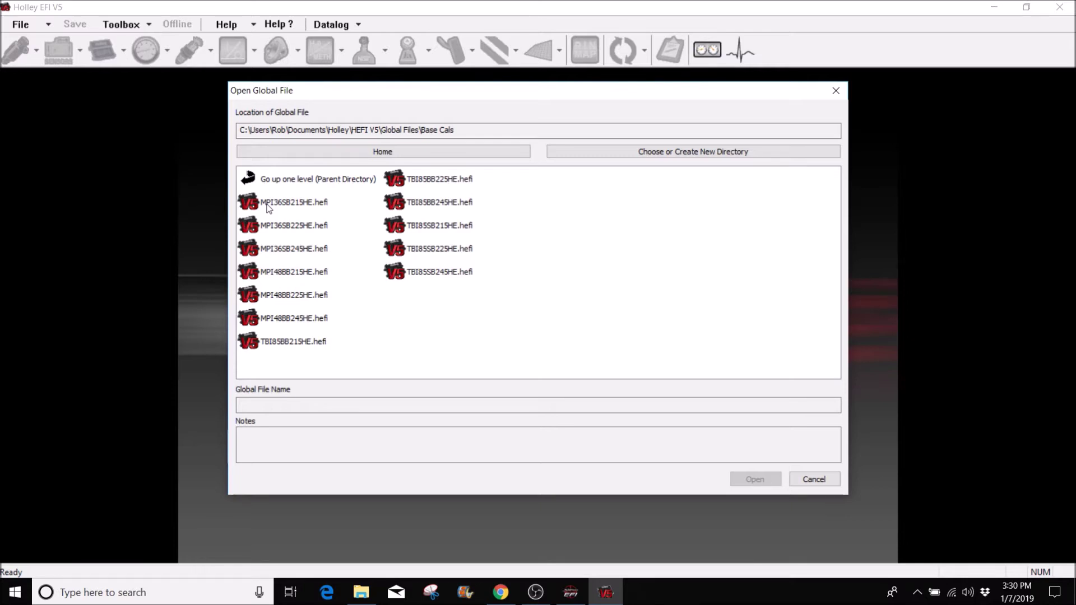
pyautogui.click(268, 209)
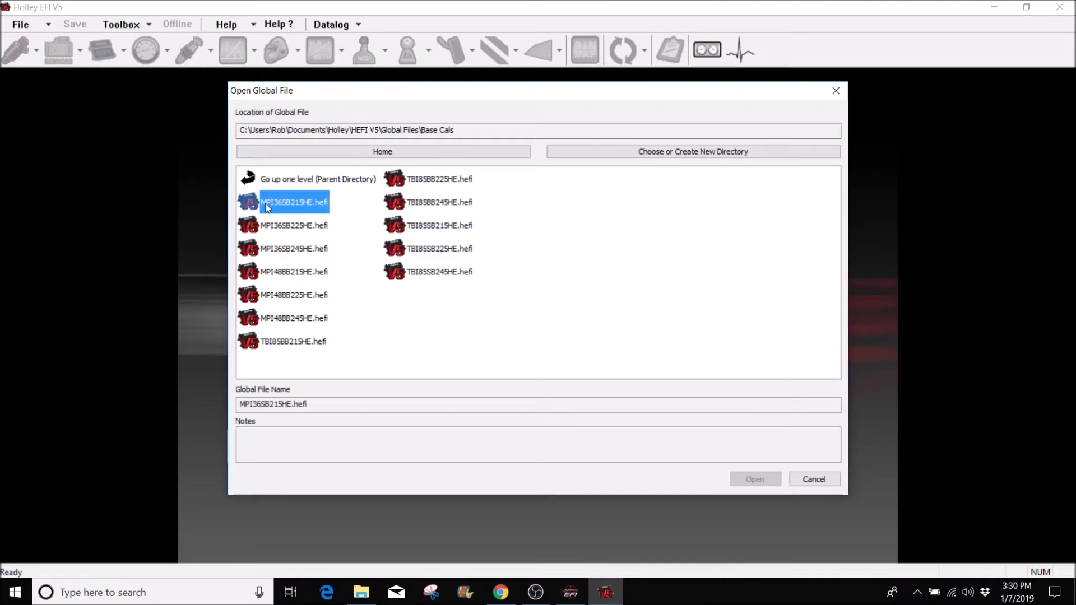
pyautogui.click(275, 352)
pyautogui.click(425, 278)
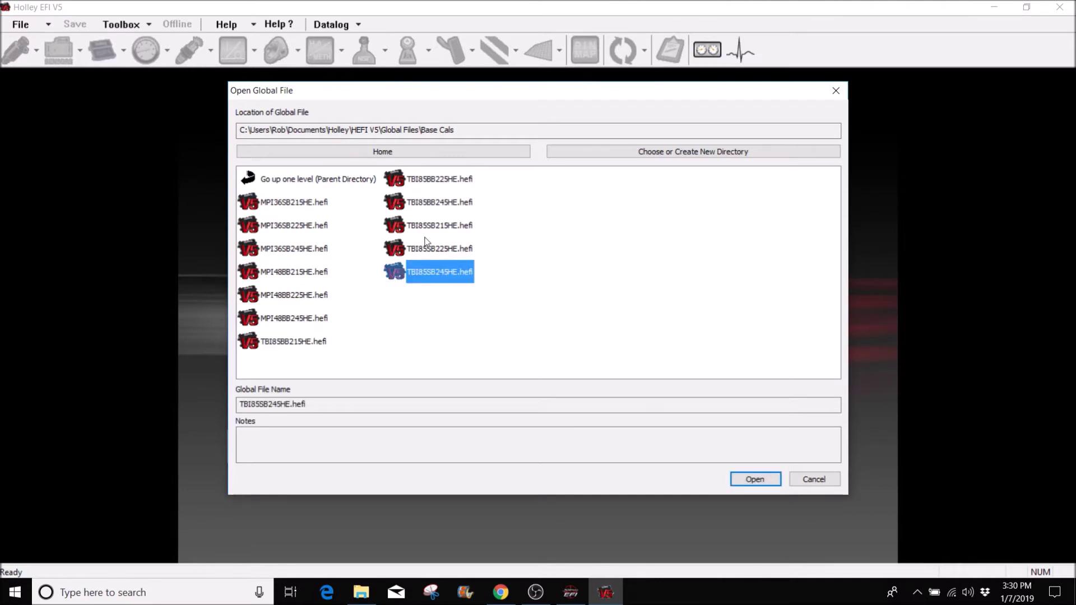
pyautogui.click(428, 186)
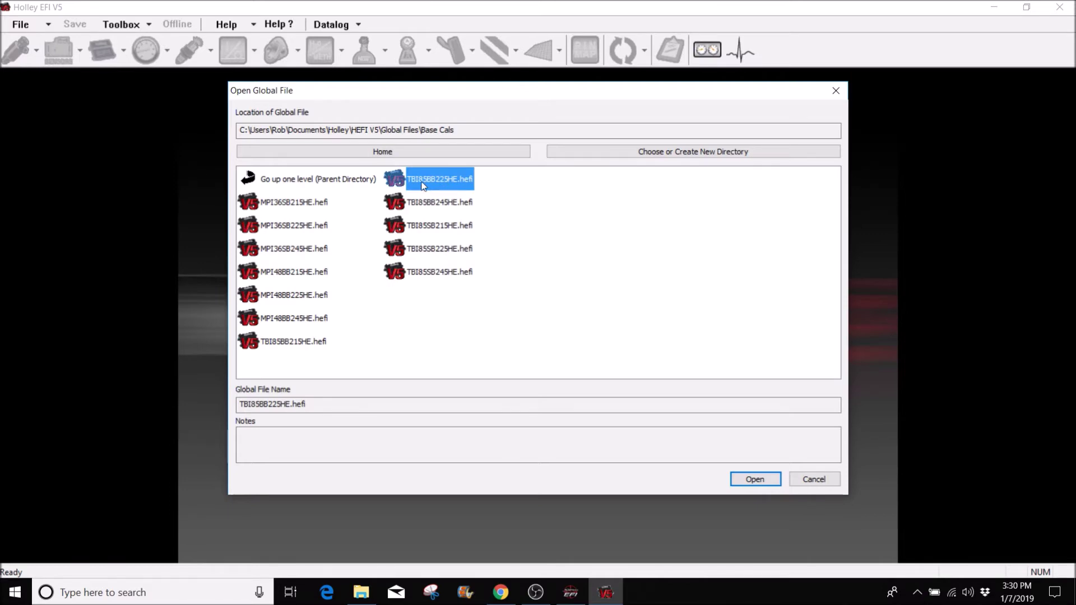
pyautogui.doubleClick(422, 185)
pyautogui.click(640, 329)
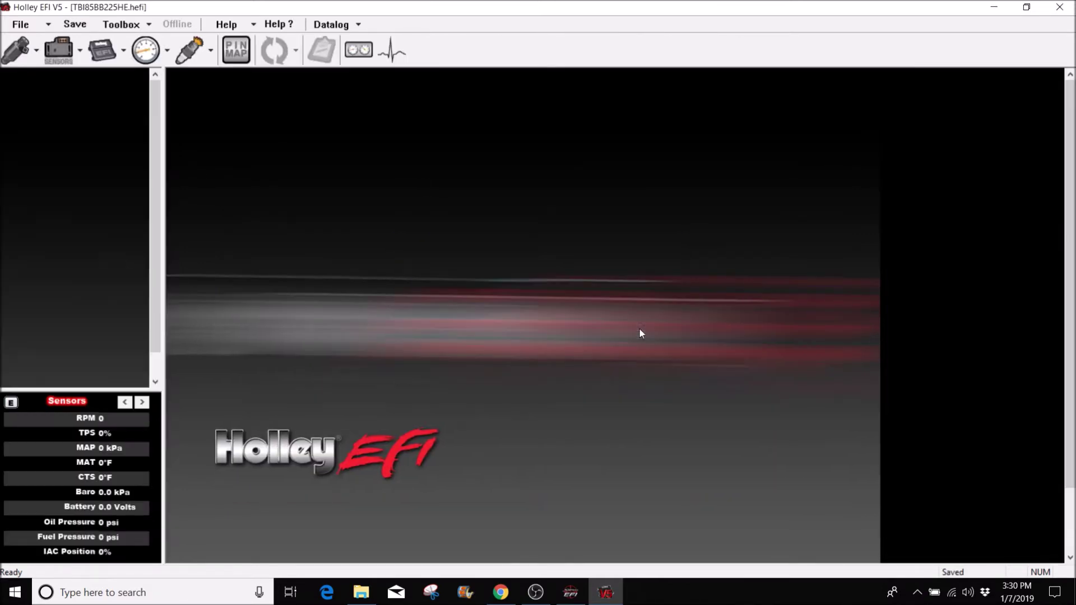
pyautogui.click(184, 59)
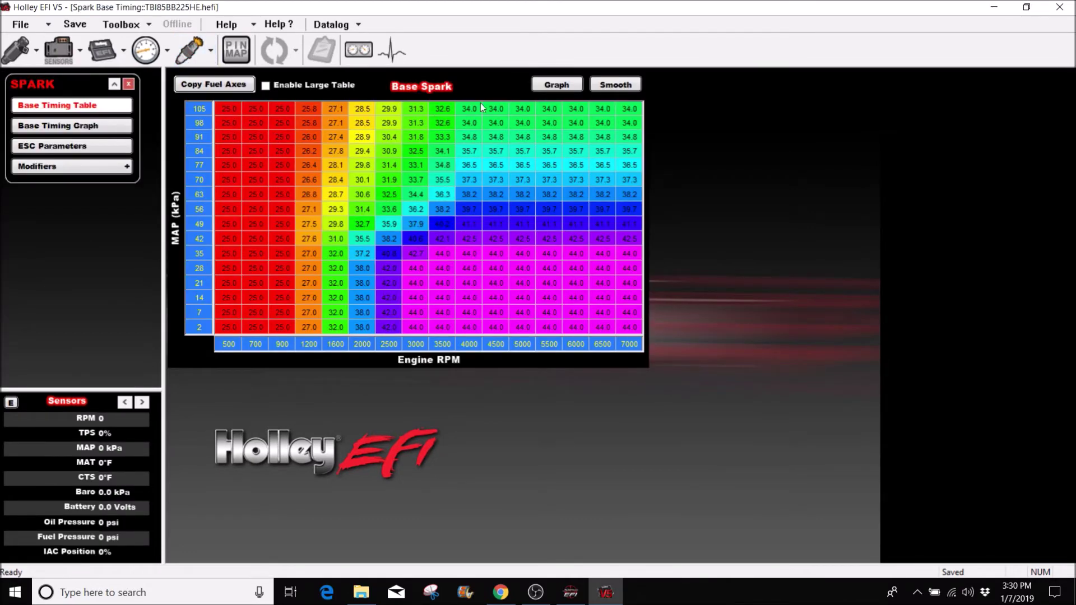
# Graph the TBI timing in 3D, compare it against the Sniper Race Cam graph, then show Sniper's base timing table.
pyautogui.click(555, 85)
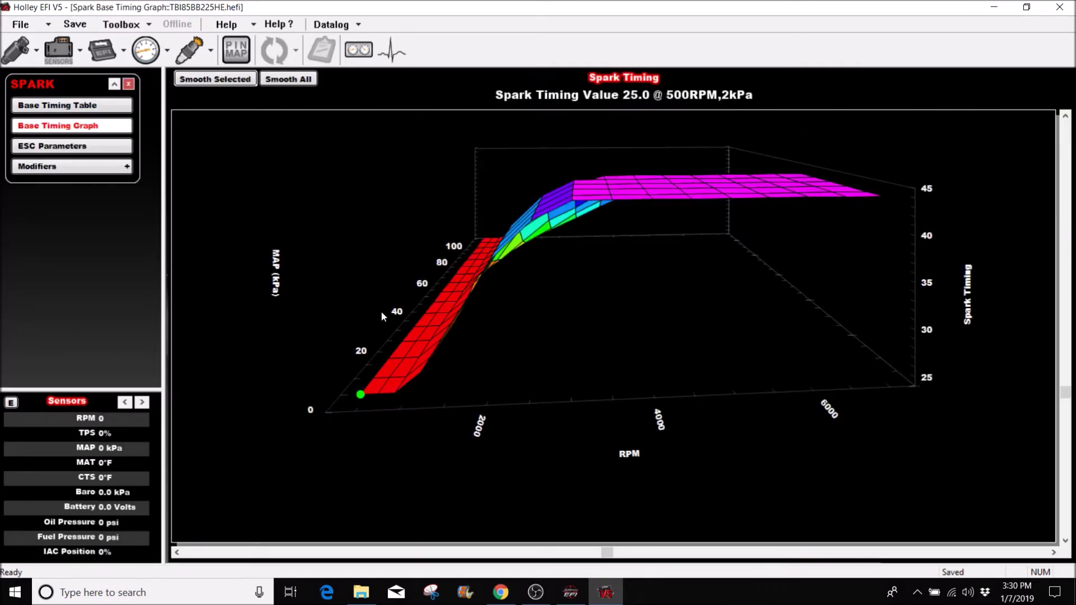
pyautogui.moveTo(610, 552); pyautogui.dragTo(551, 543)
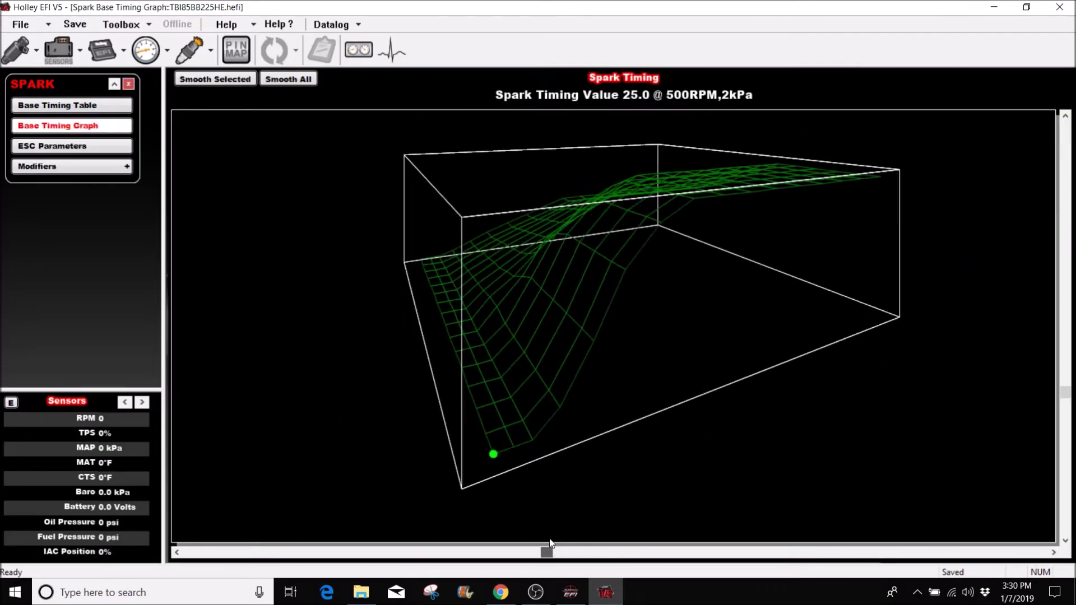
pyautogui.click(570, 592)
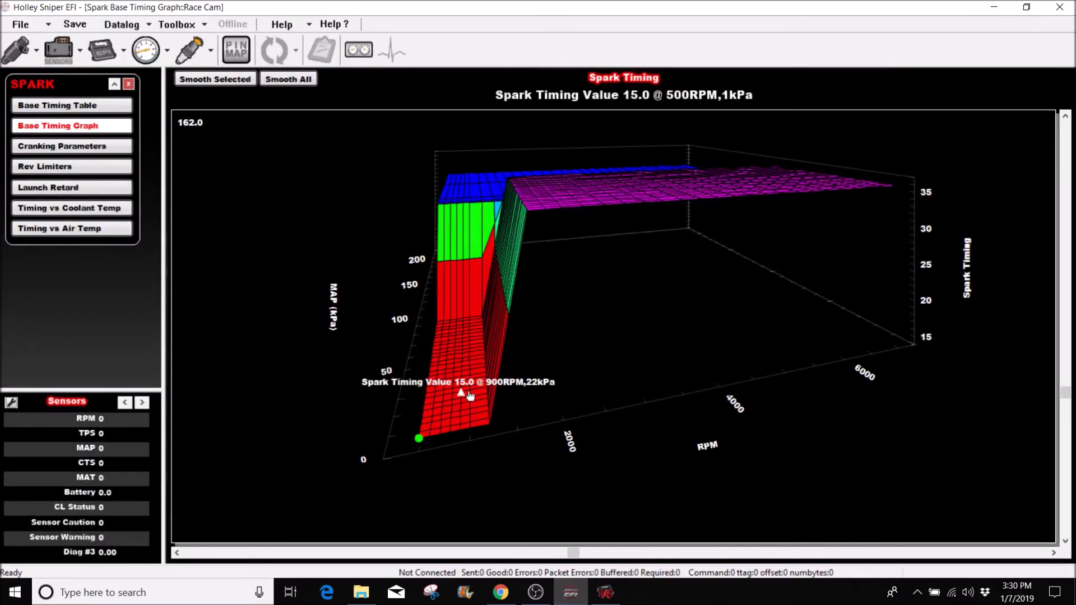
pyautogui.click(605, 592)
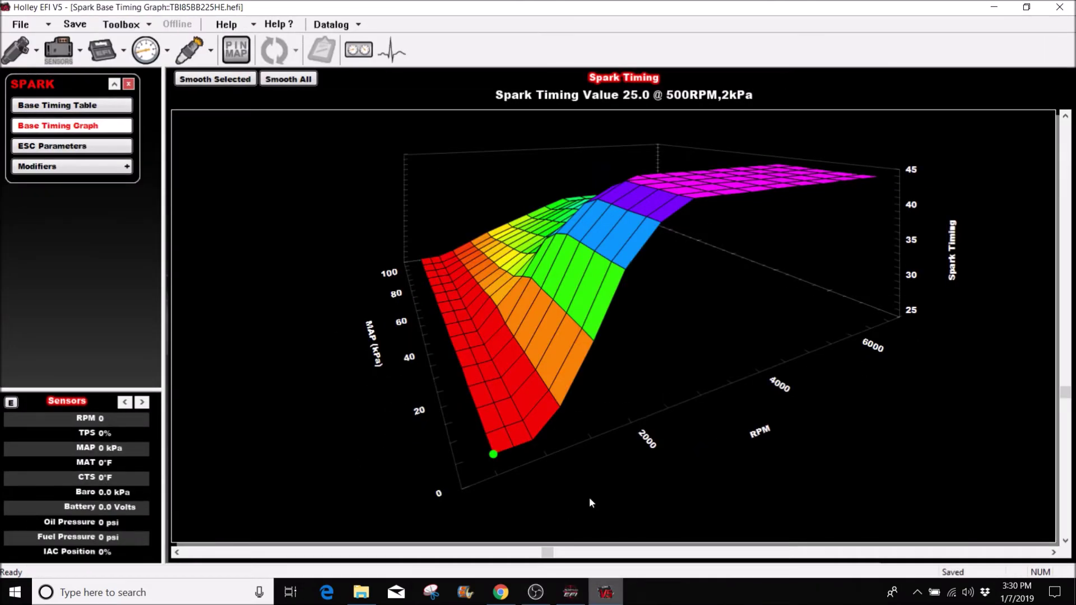
pyautogui.click(570, 592)
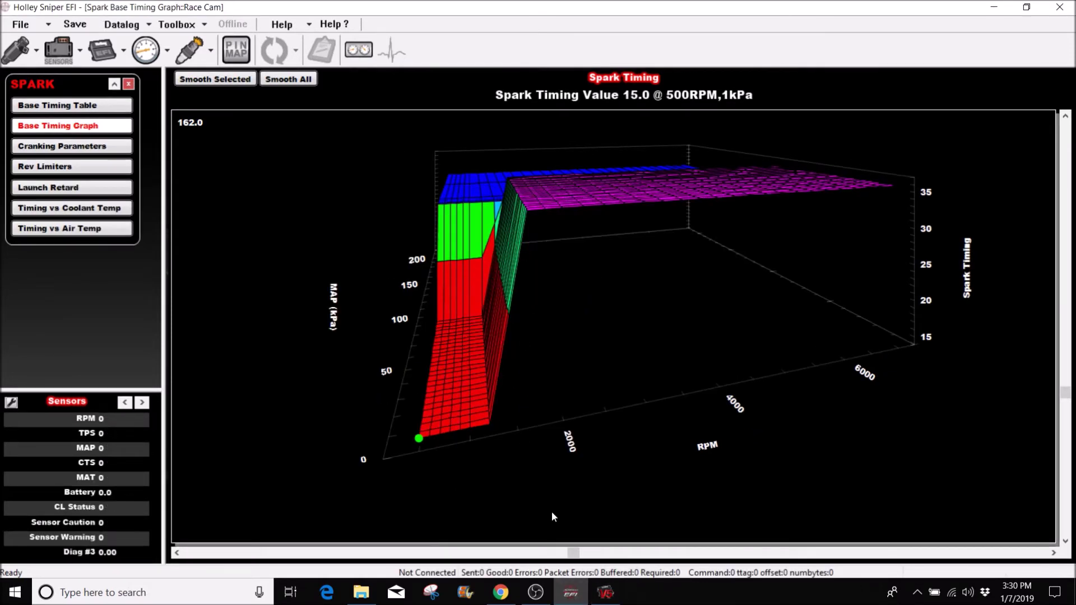
pyautogui.click(606, 597)
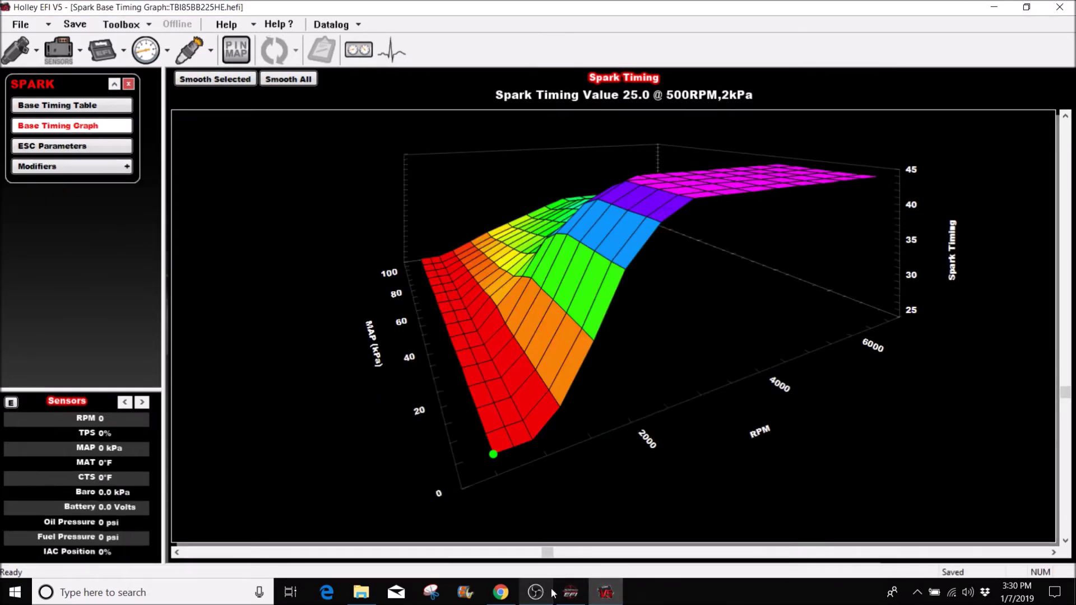
pyautogui.click(570, 592)
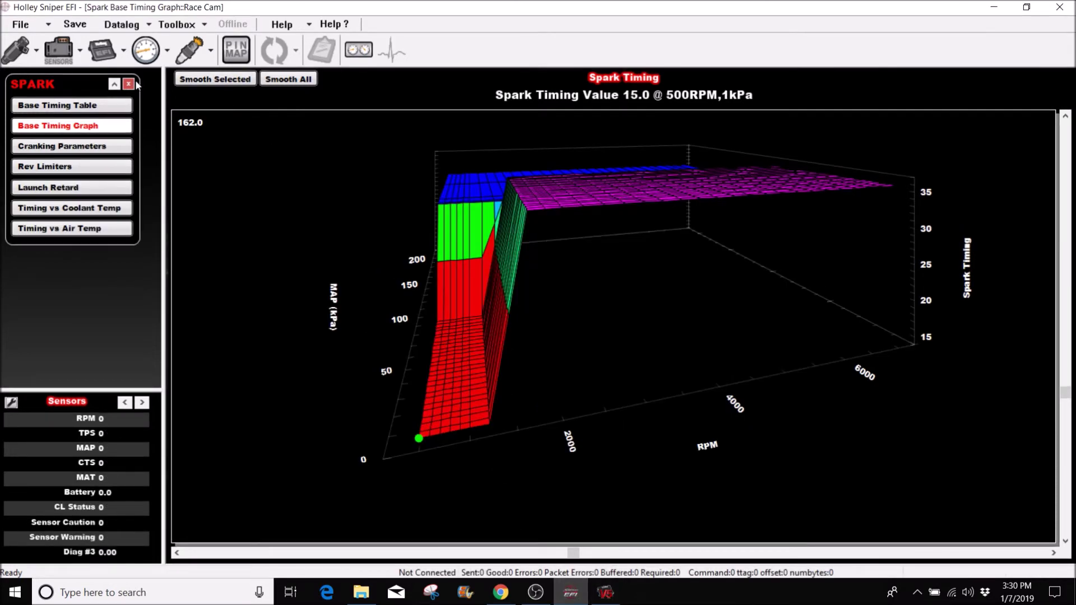
pyautogui.click(90, 109)
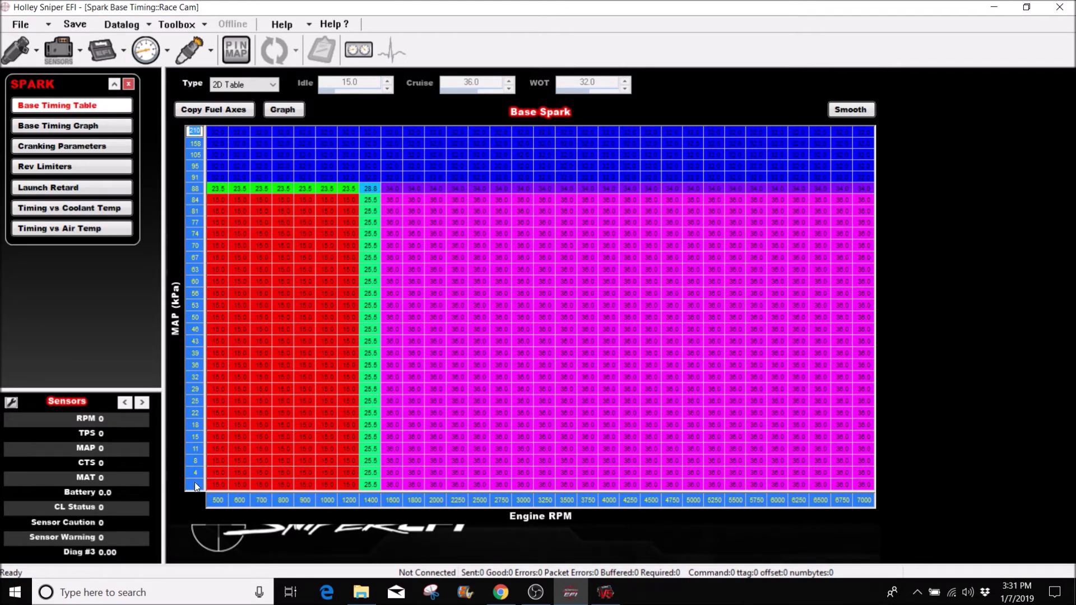
# Show the V5 base timing table, then change the Sniper top MAP axis value from 210 to 105.
pyautogui.click(597, 588)
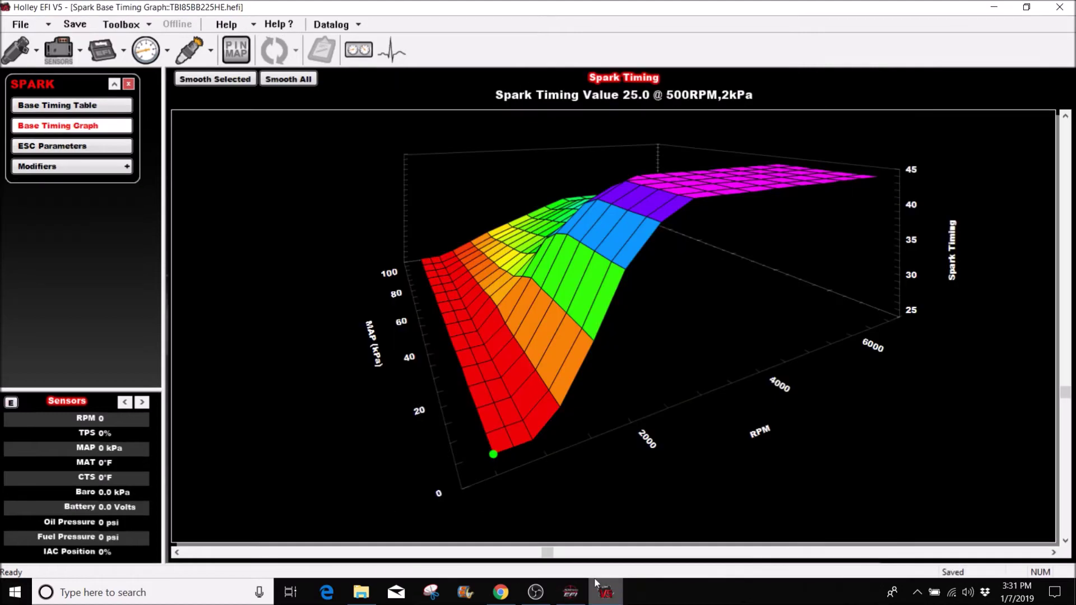
pyautogui.click(90, 108)
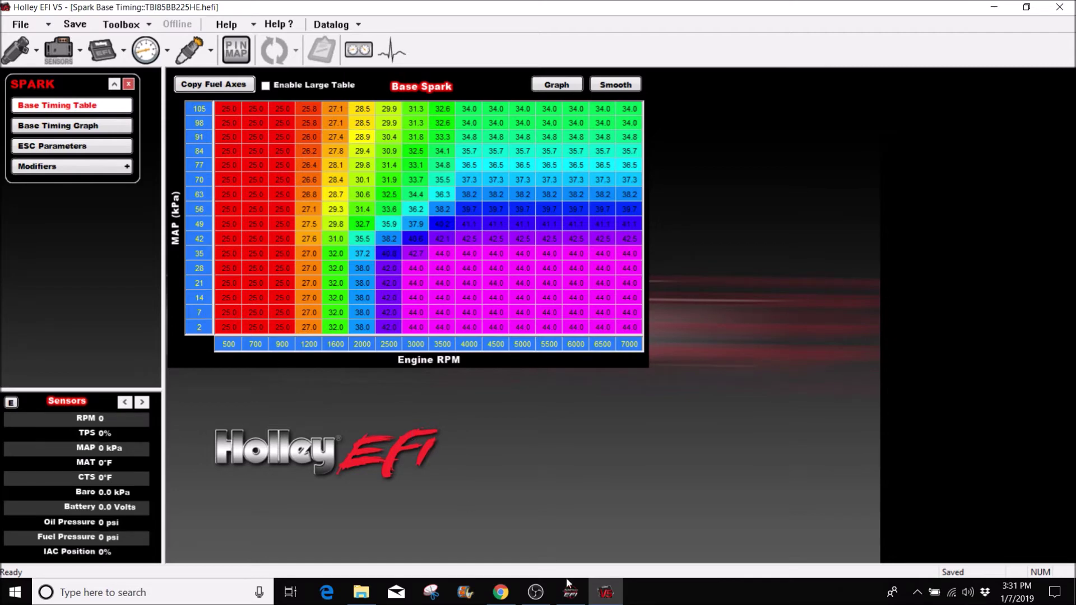
pyautogui.click(572, 597)
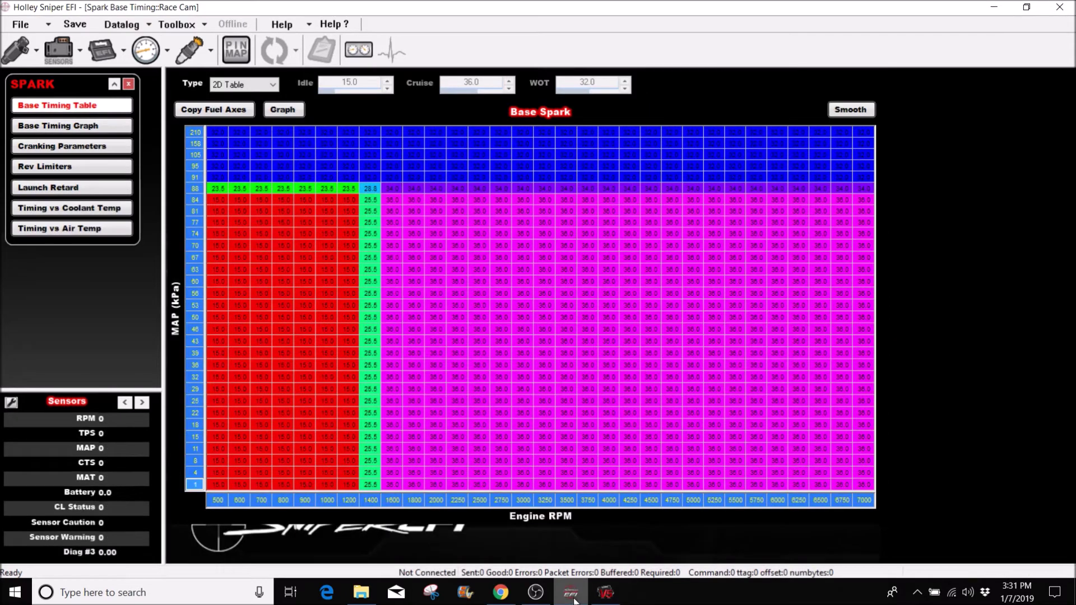
pyautogui.click(196, 132)
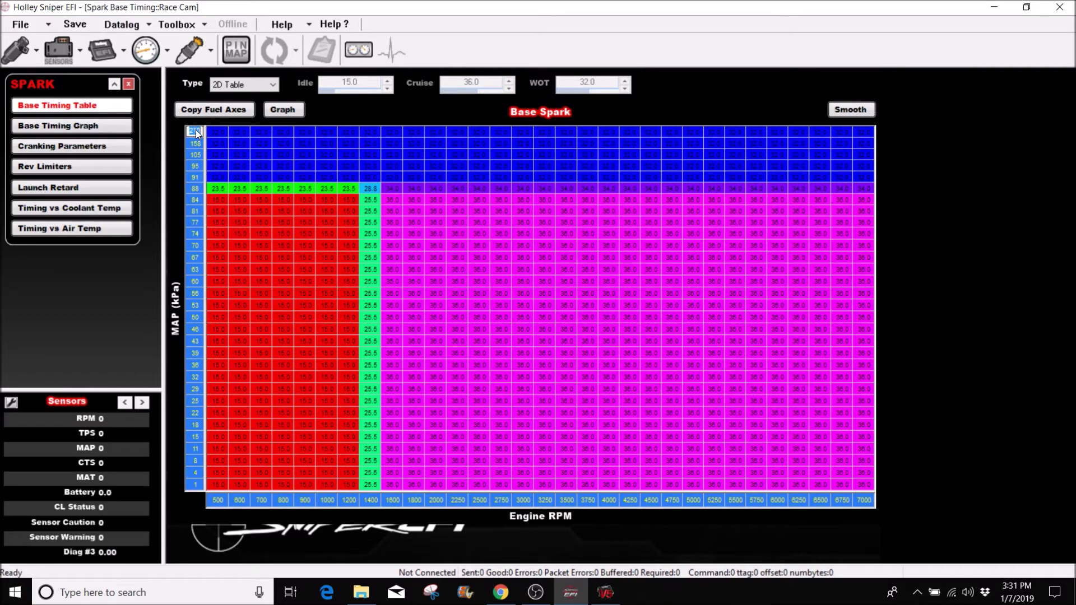
pyautogui.write('105')
pyautogui.press('Return')
# Set the bottom MAP value to 2 and fill the MAP column with evenly spaced values.
pyautogui.doubleClick(194, 484)
pyautogui.doubleClick(195, 484)
pyautogui.write('2')
pyautogui.press('Return')
pyautogui.rightClick(189, 395)
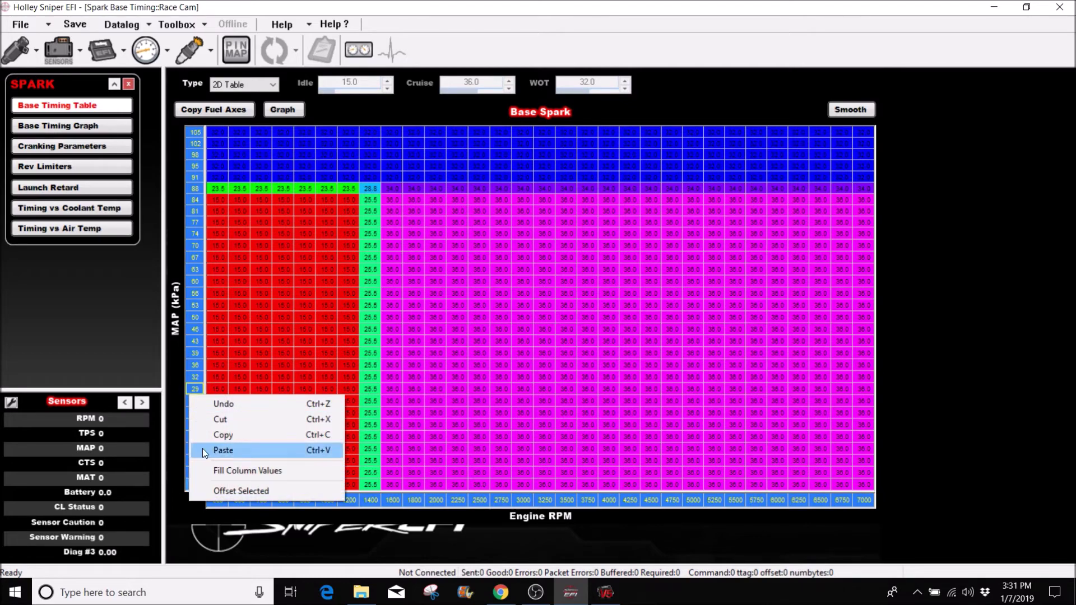
pyautogui.click(210, 470)
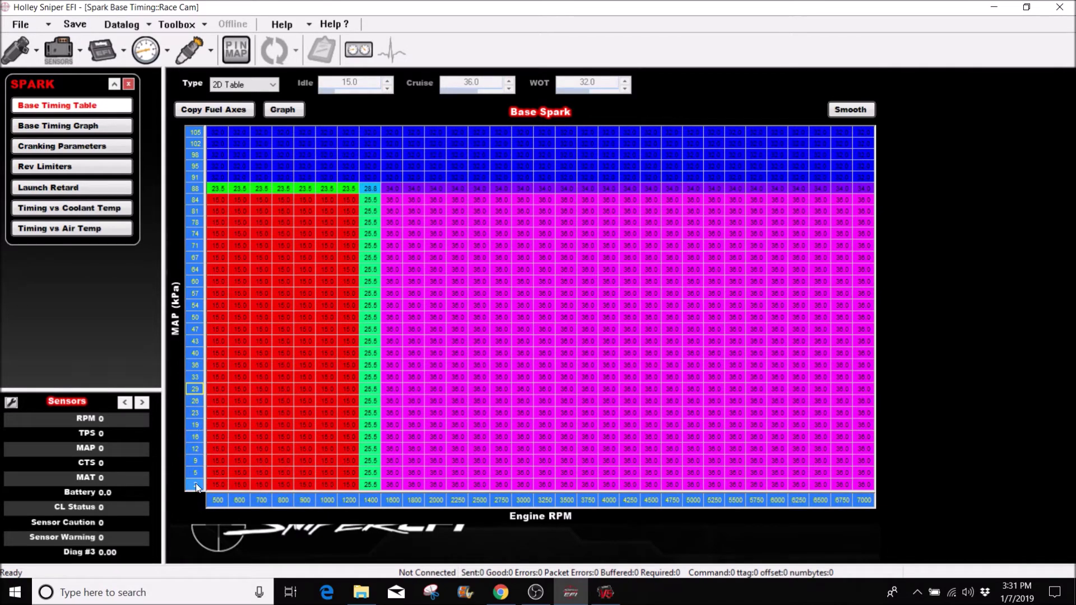
pyautogui.click(232, 462)
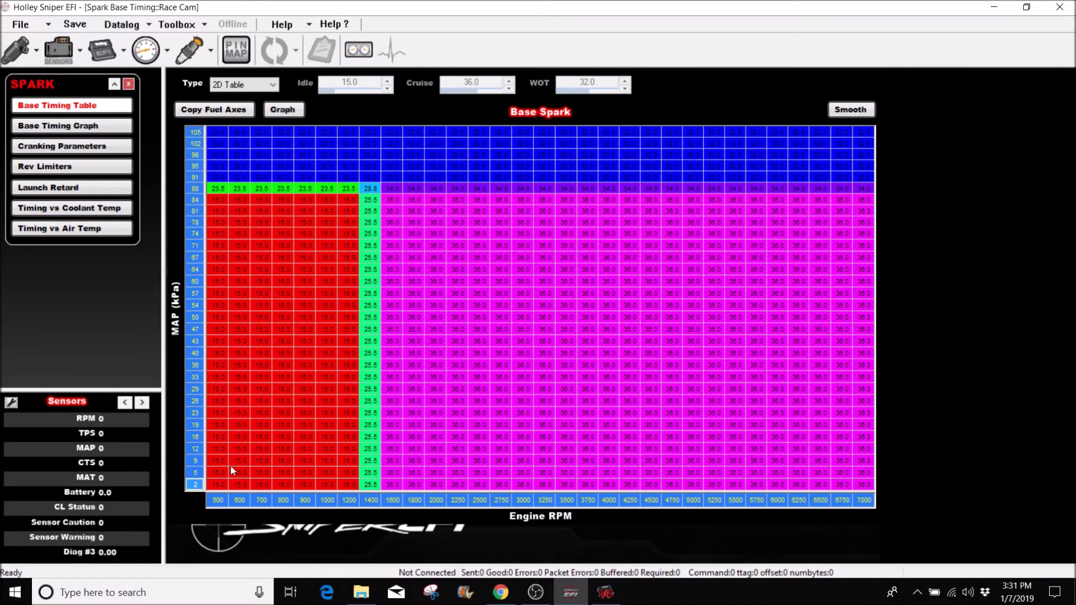
pyautogui.click(195, 471)
pyautogui.click(605, 592)
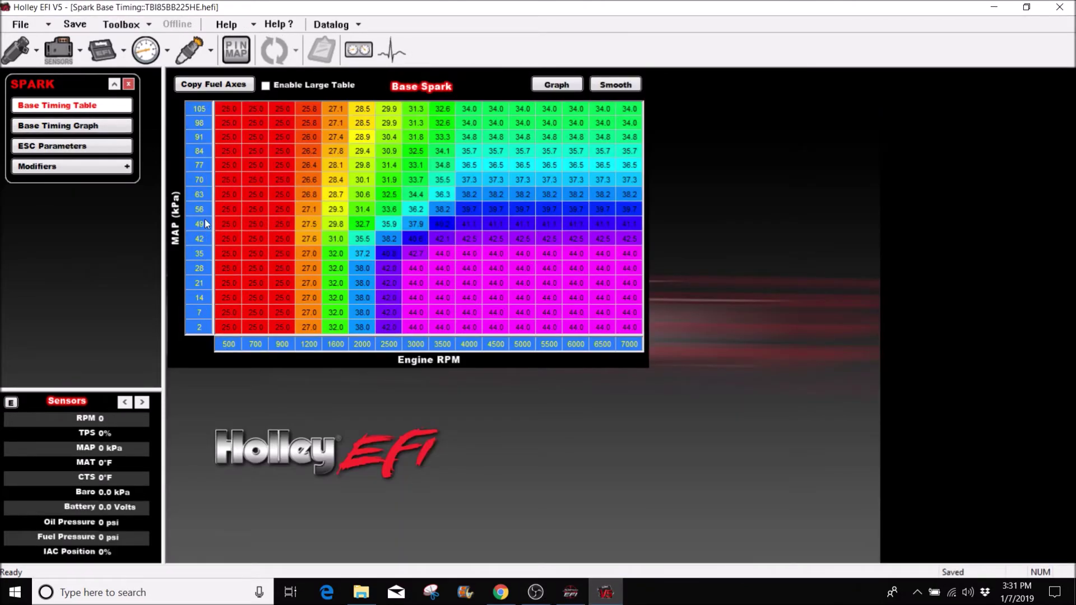
# Enable Large Table on the V5 TBI spark table and compare it with the Sniper Race Cam table.
pyautogui.click(571, 592)
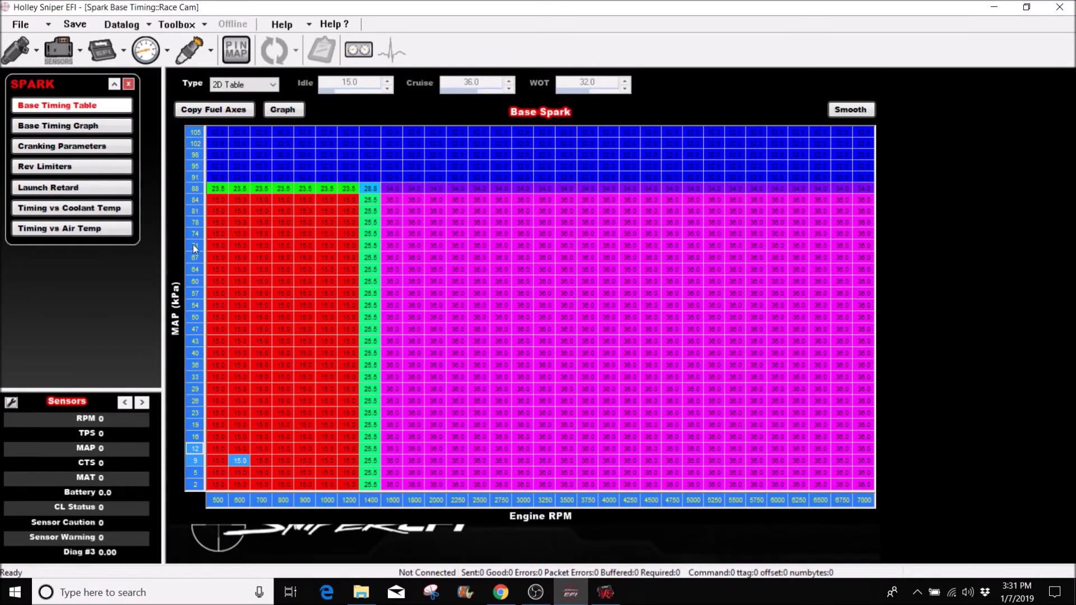
pyautogui.click(605, 592)
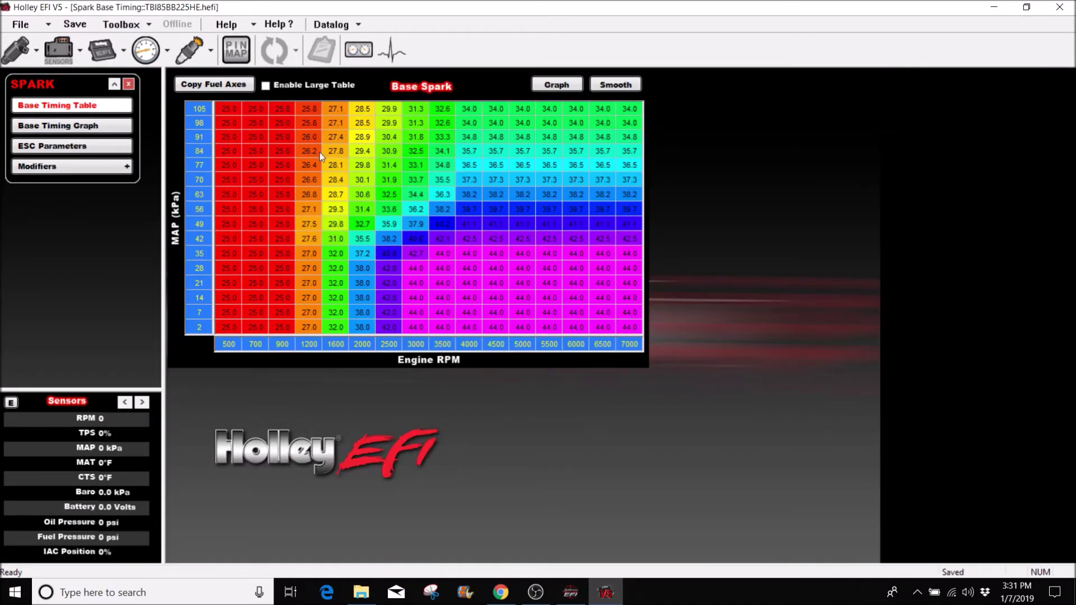
pyautogui.click(267, 87)
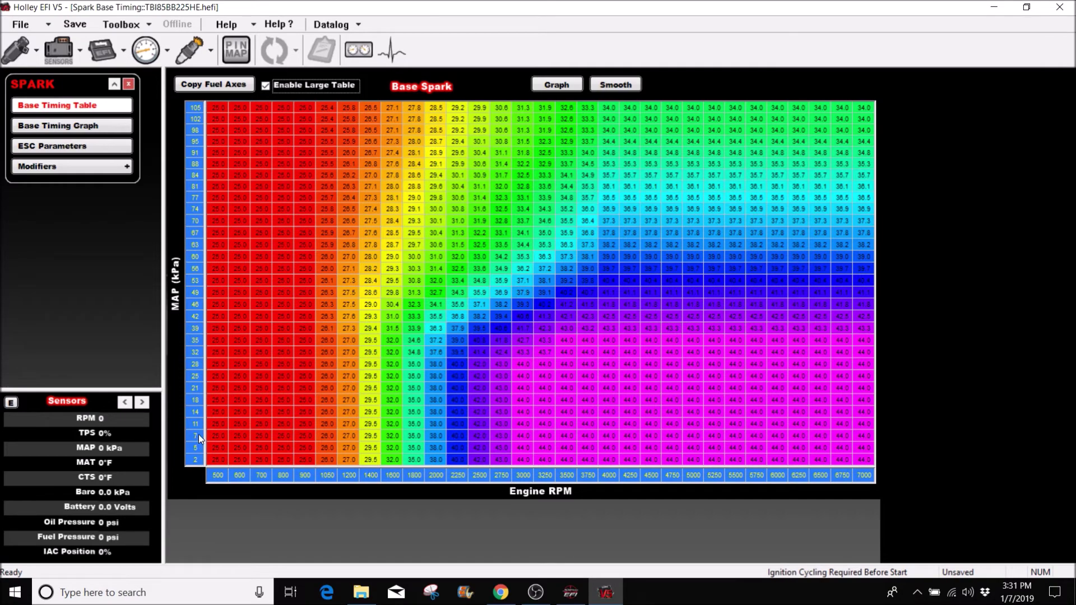
pyautogui.click(570, 592)
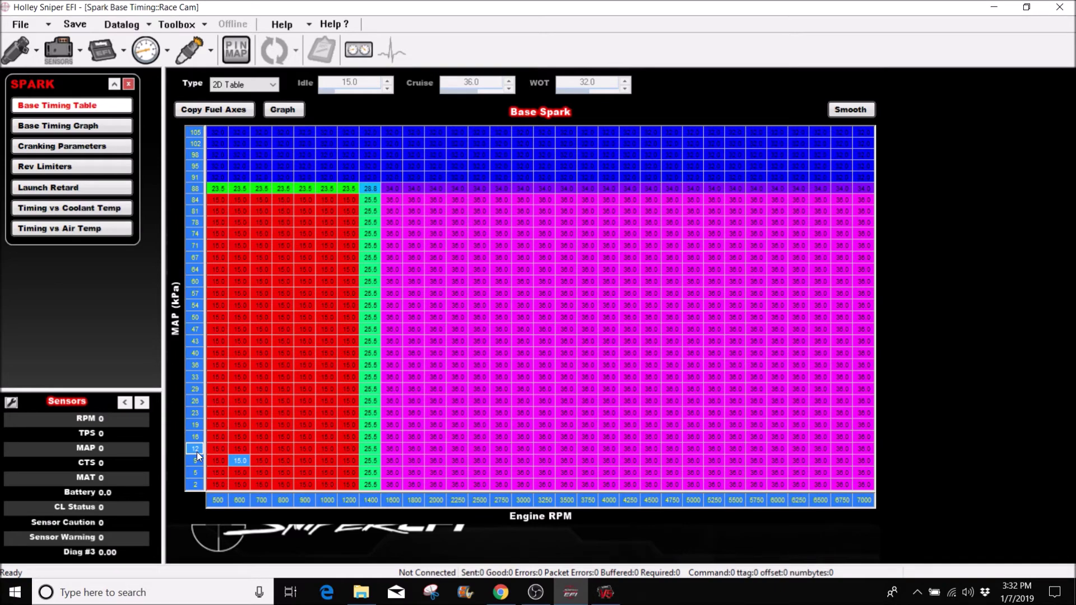
pyautogui.click(610, 598)
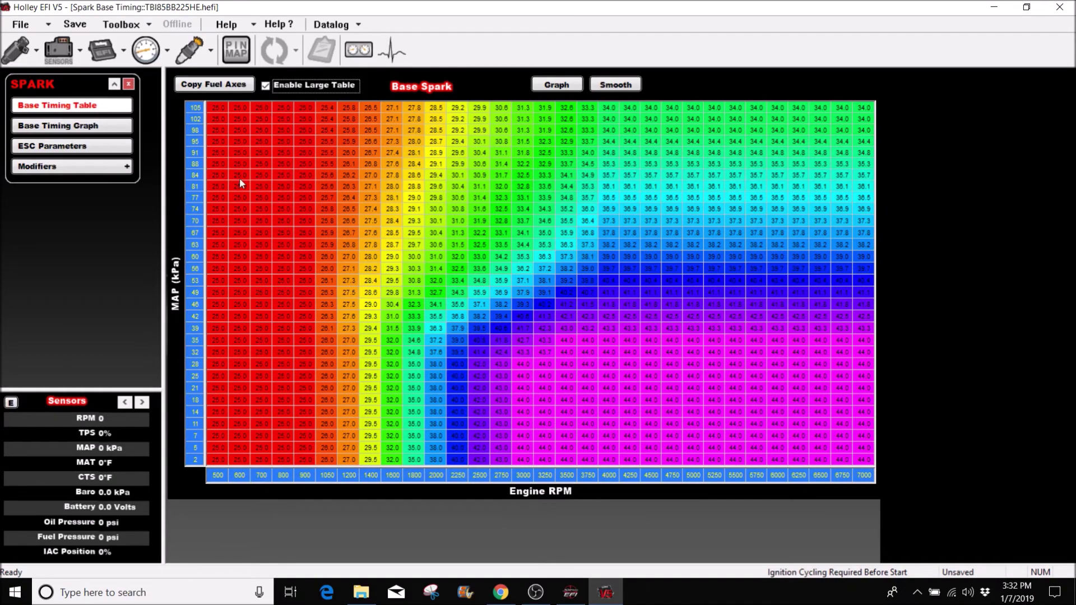
# Copy the full V5 TBI timing grid, starting from the 105 kPa, 500 RPM corner cell.
pyautogui.click(214, 109)
pyautogui.moveTo(226, 135); pyautogui.dragTo(860, 459)
pyautogui.rightClick(687, 396)
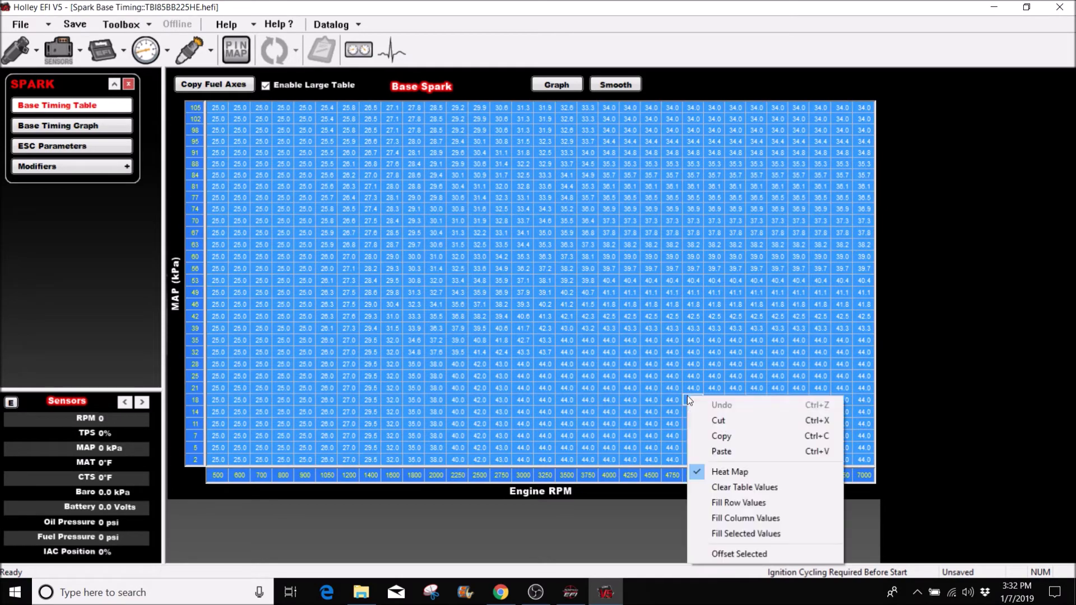
pyautogui.click(712, 435)
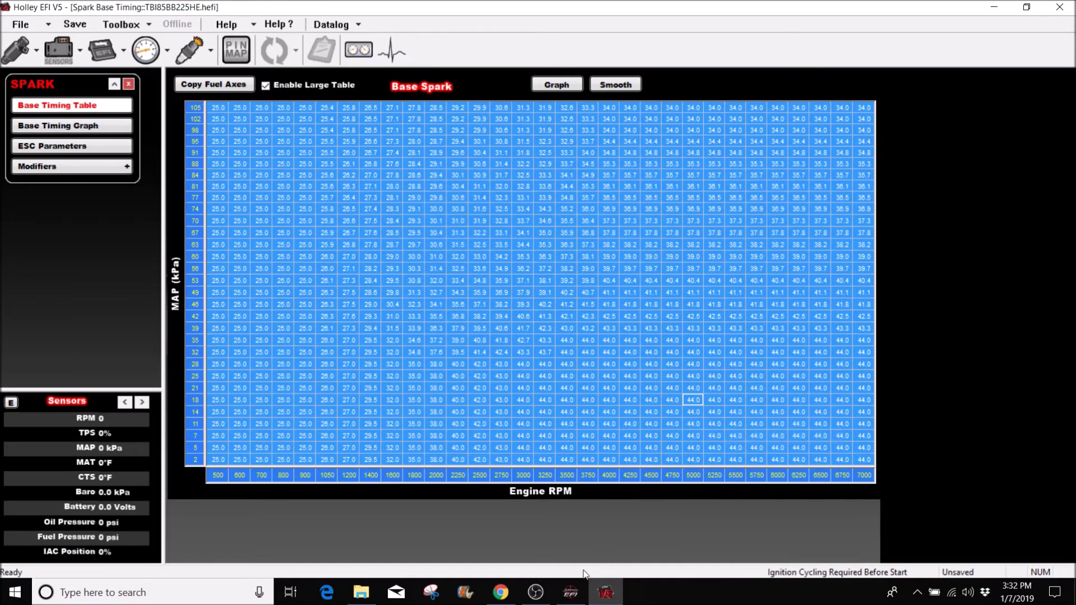
# Paste the copied TBI timing values over the Sniper Race Cam table from its top-left cell.
pyautogui.click(570, 592)
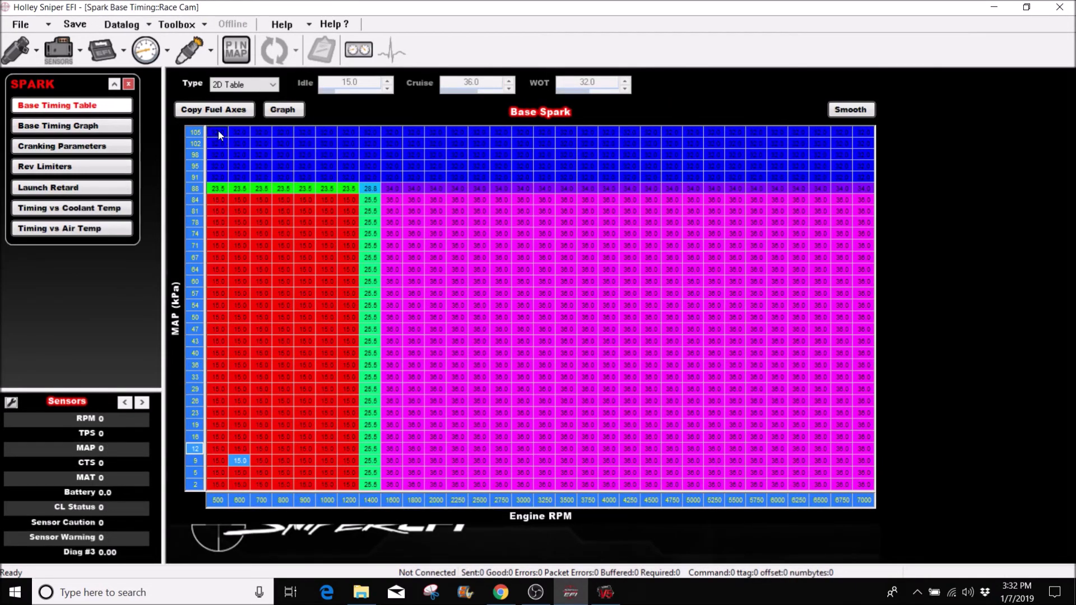
pyautogui.moveTo(217, 130); pyautogui.dragTo(861, 480)
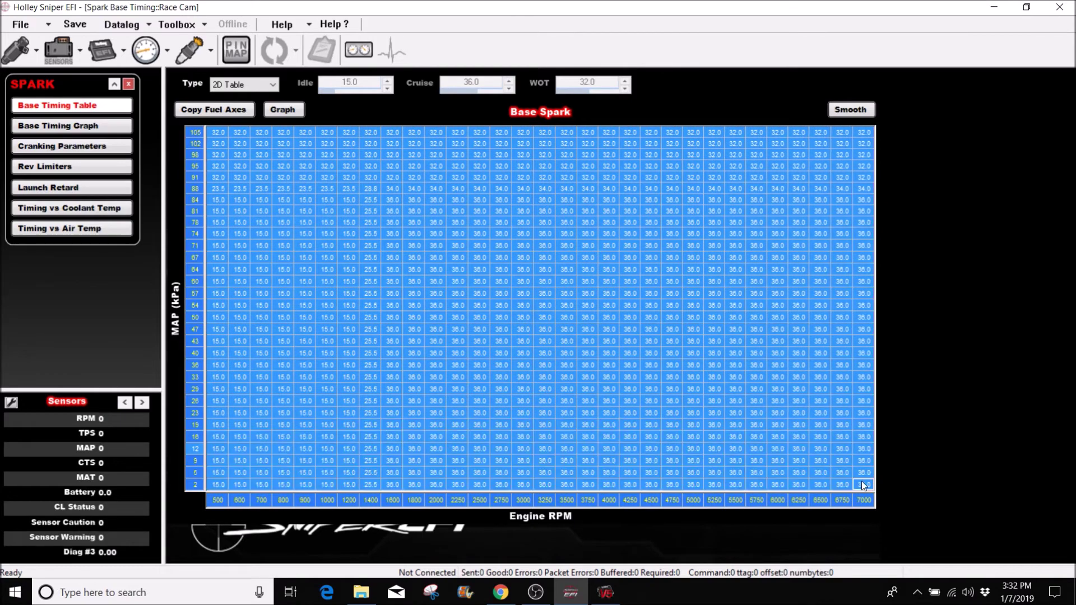
pyautogui.rightClick(446, 375)
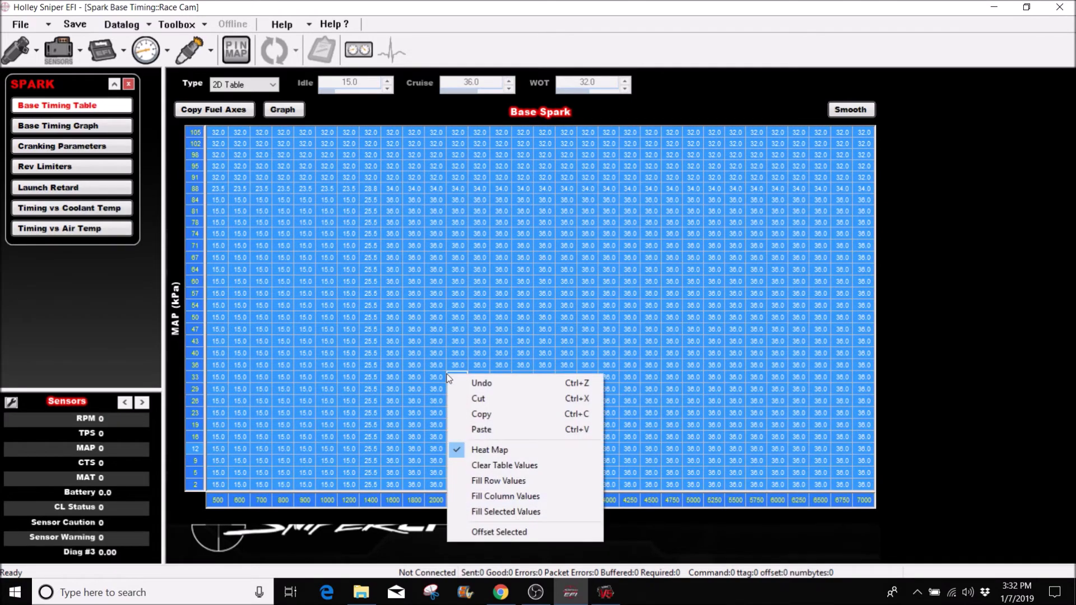
pyautogui.click(483, 428)
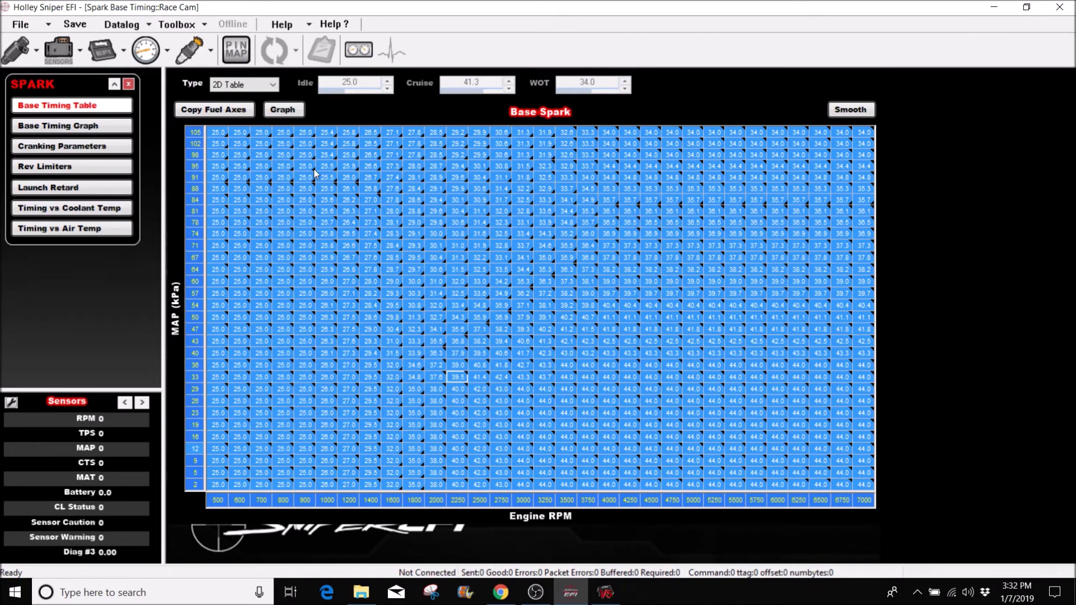
# Show the pasted Race Cam timing in Sniper as a 3-D graph and rotate it.
pyautogui.click(284, 112)
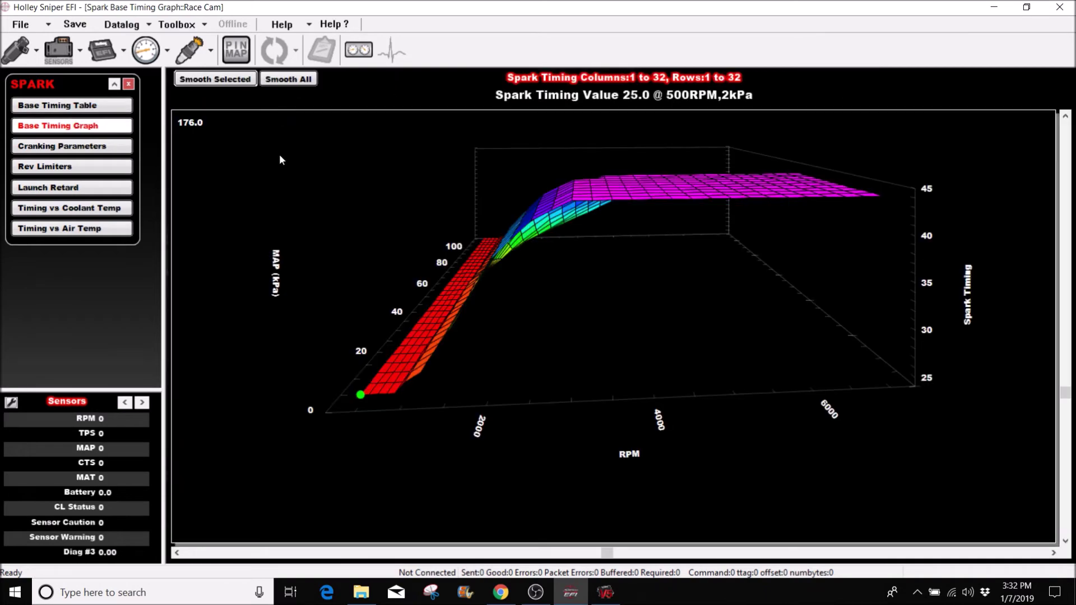
pyautogui.click(606, 557)
pyautogui.moveTo(607, 556); pyautogui.dragTo(565, 554)
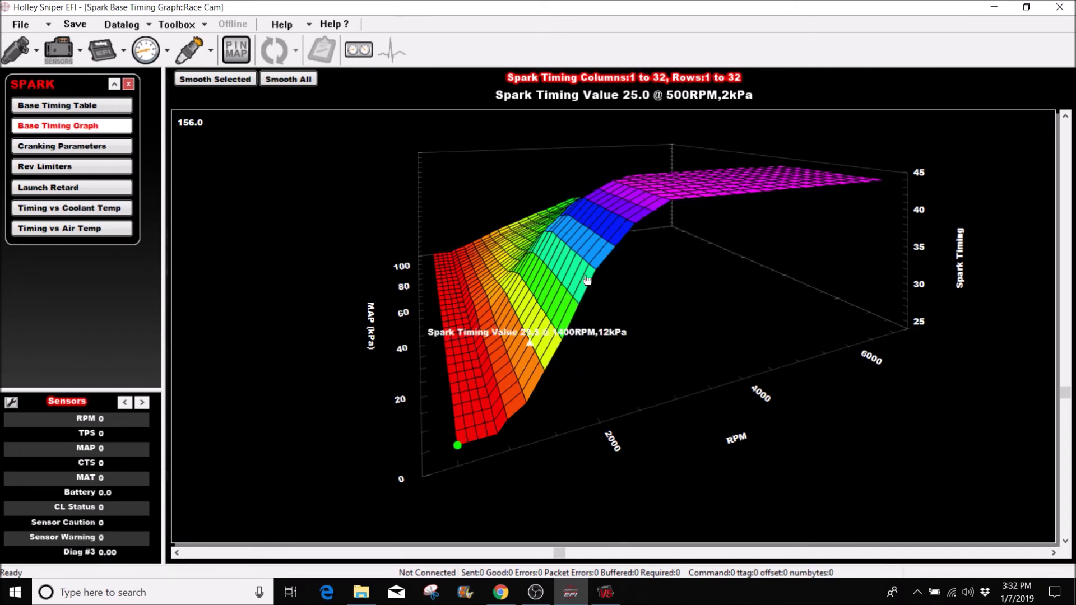
# Graph and rotate the V5 TBI timing, then compare it with the Sniper surface.
pyautogui.click(605, 593)
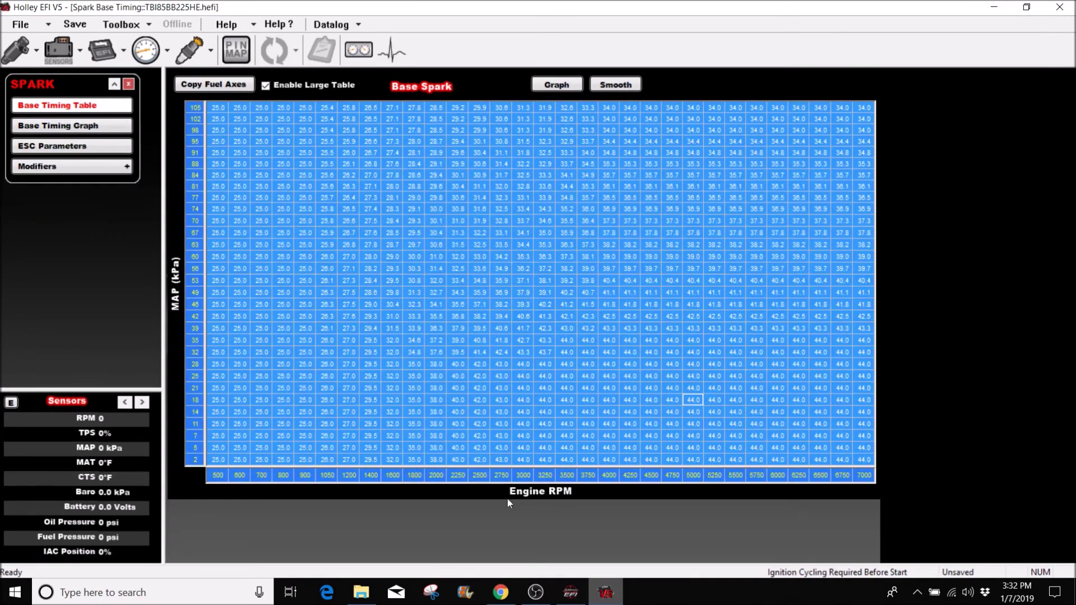
pyautogui.click(561, 85)
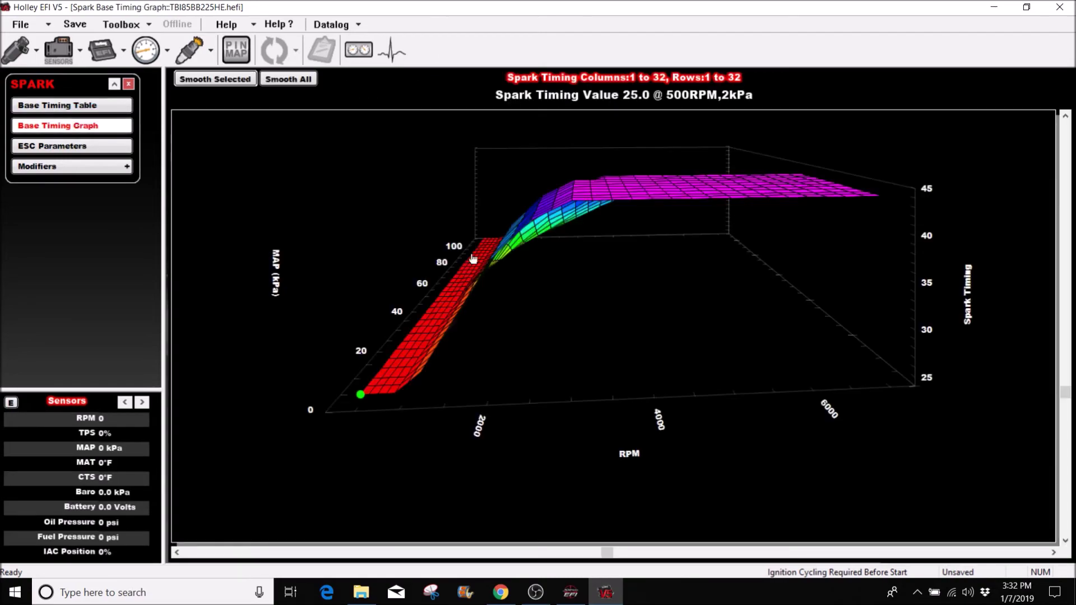
pyautogui.moveTo(599, 552)
pyautogui.mouseDown()
pyautogui.moveTo(569, 544)
pyautogui.moveTo(535, 556)
pyautogui.mouseUp()
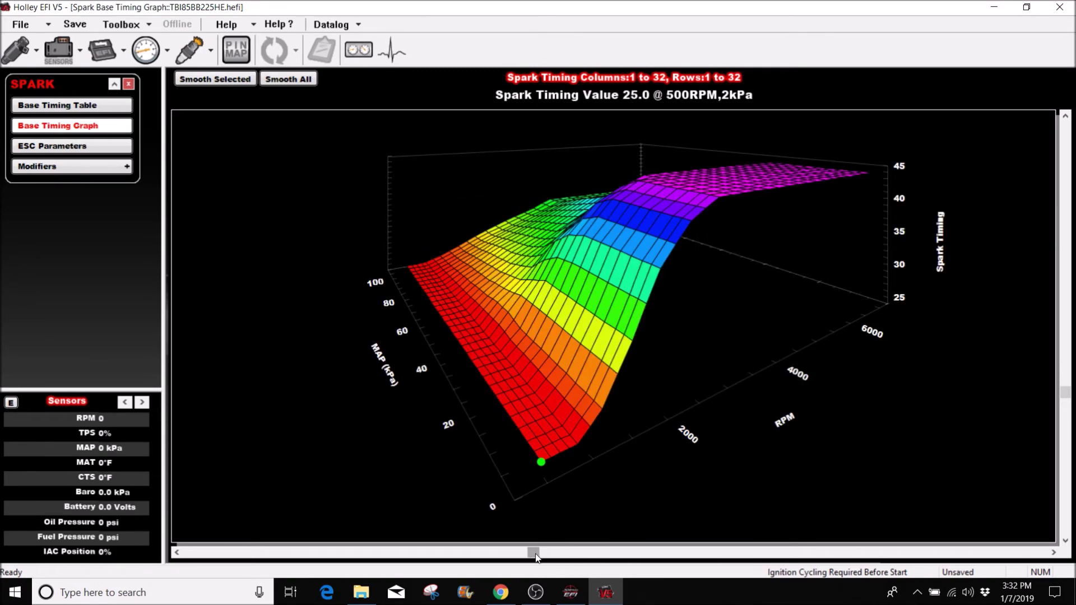
pyautogui.moveTo(571, 592)
pyautogui.click(537, 494)
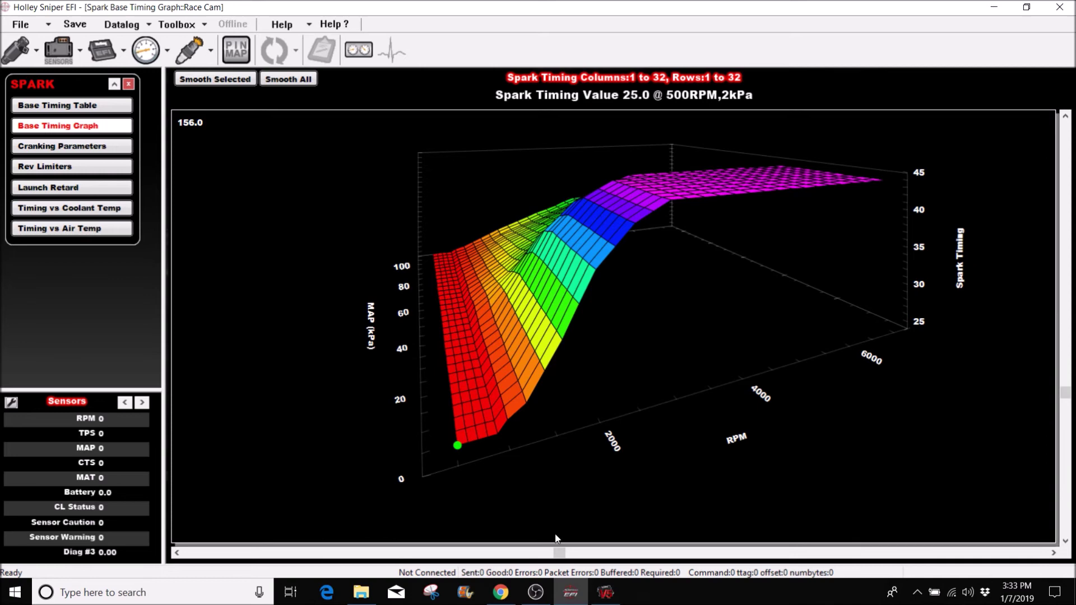
pyautogui.click(569, 592)
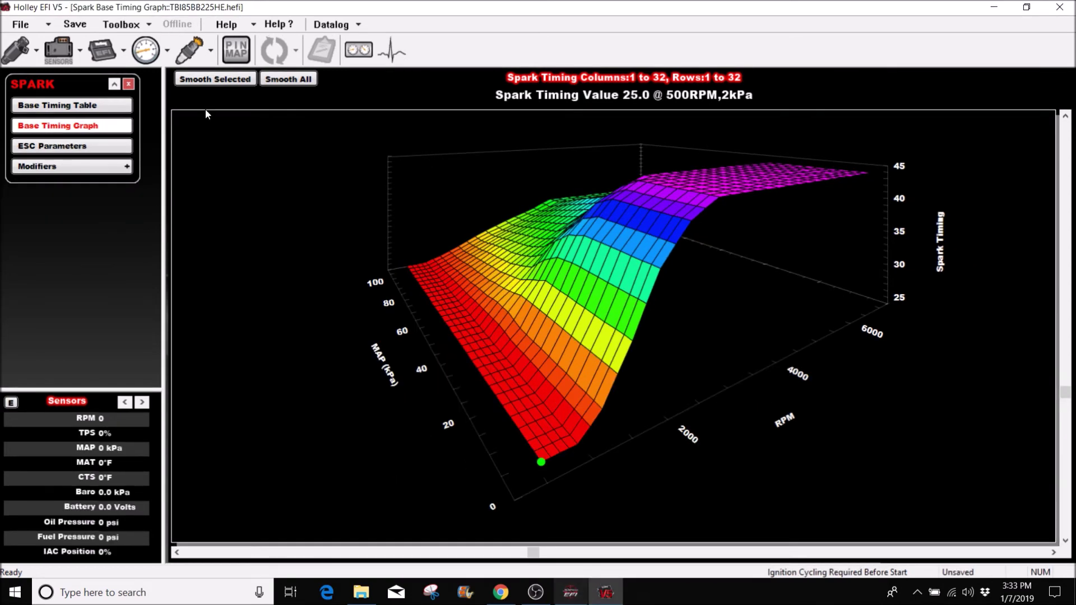
# Change the top RPM breakpoint of the V5 base timing table from 7000 to 6500.
pyautogui.click(87, 108)
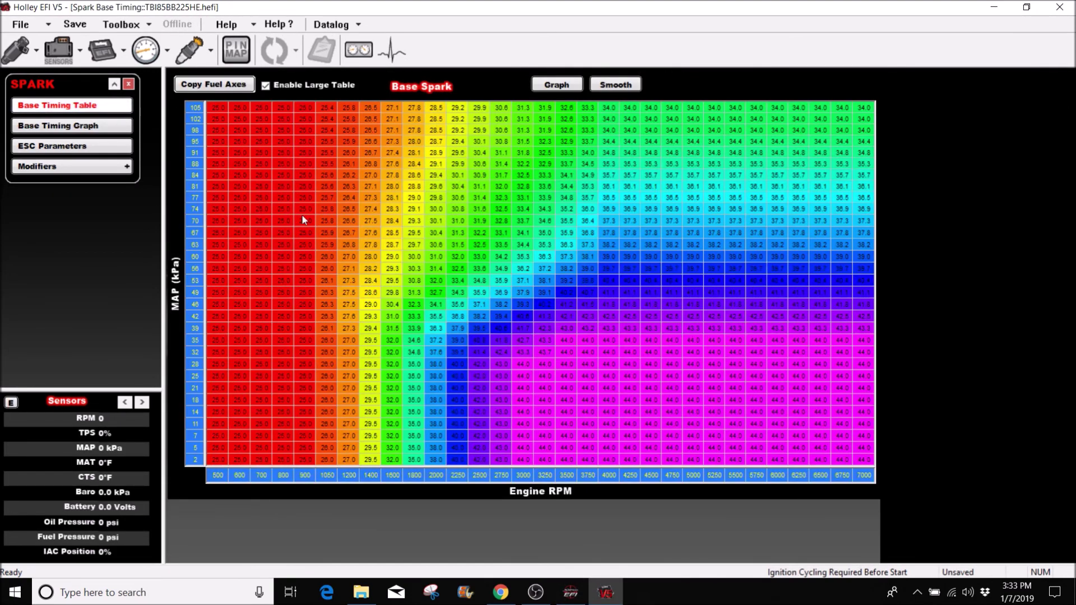
pyautogui.click(194, 109)
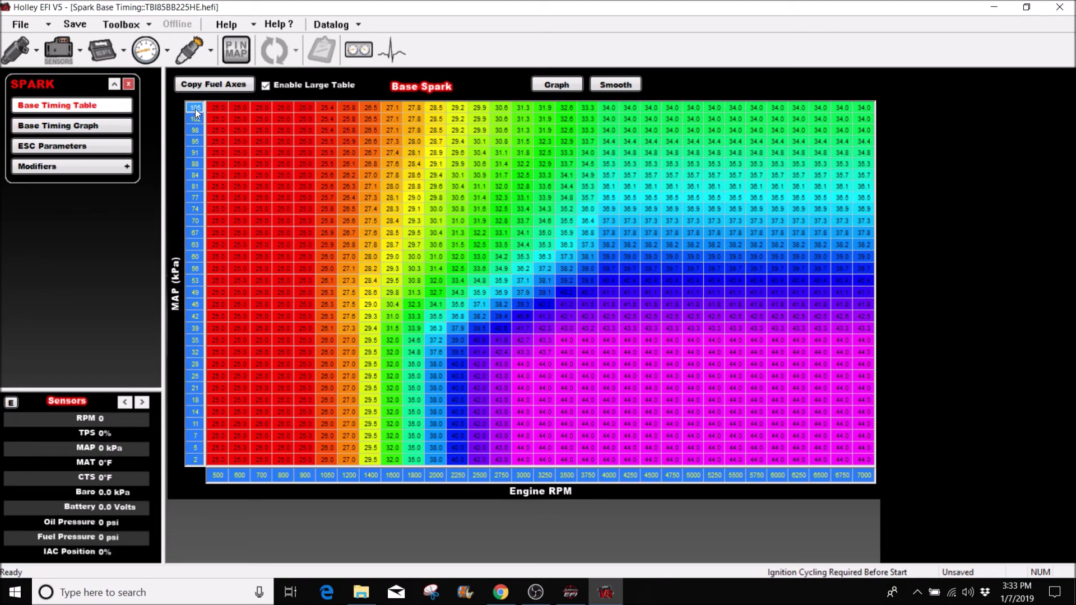
pyautogui.click(194, 109)
pyautogui.click(862, 476)
pyautogui.click(863, 475)
pyautogui.write('6500')
pyautogui.press('Return')
# Fill the RPM axis evenly from 500 to 6500 and check the 6300, 5900 and 5700 breakpoints.
pyautogui.rightClick(777, 481)
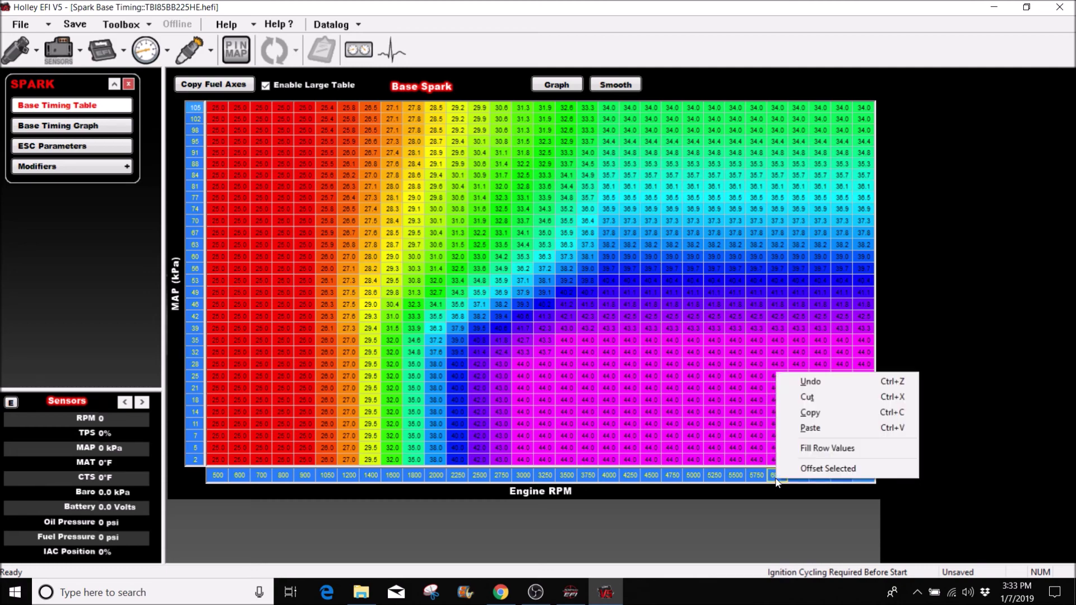
pyautogui.click(819, 449)
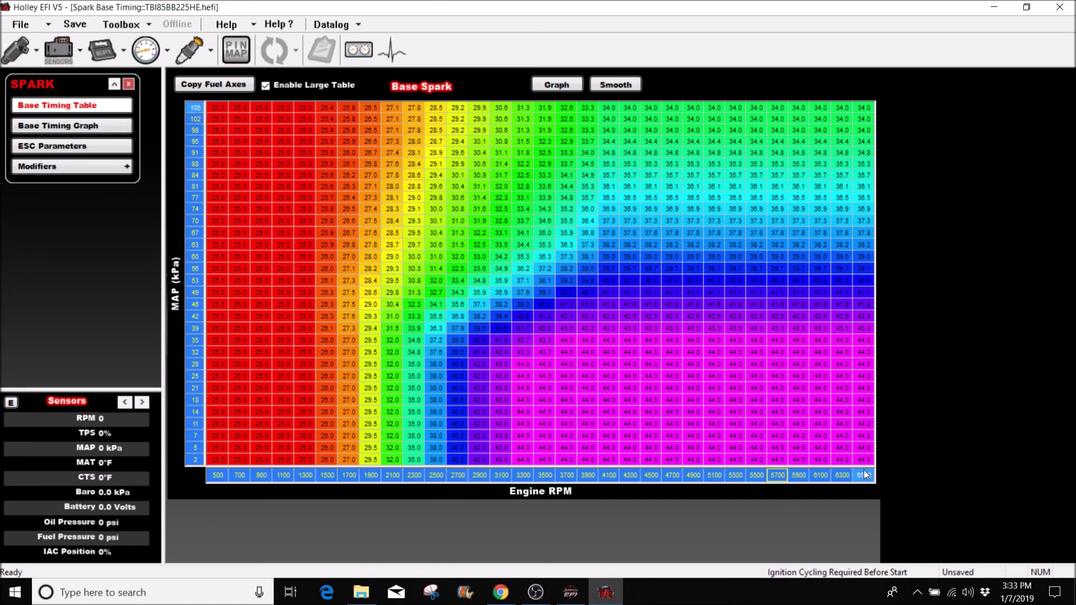
pyautogui.click(849, 479)
pyautogui.click(798, 476)
pyautogui.click(776, 476)
# Graph the rescaled 500–6500 RPM TBI base spark table as a 3-D surface.
pyautogui.click(556, 87)
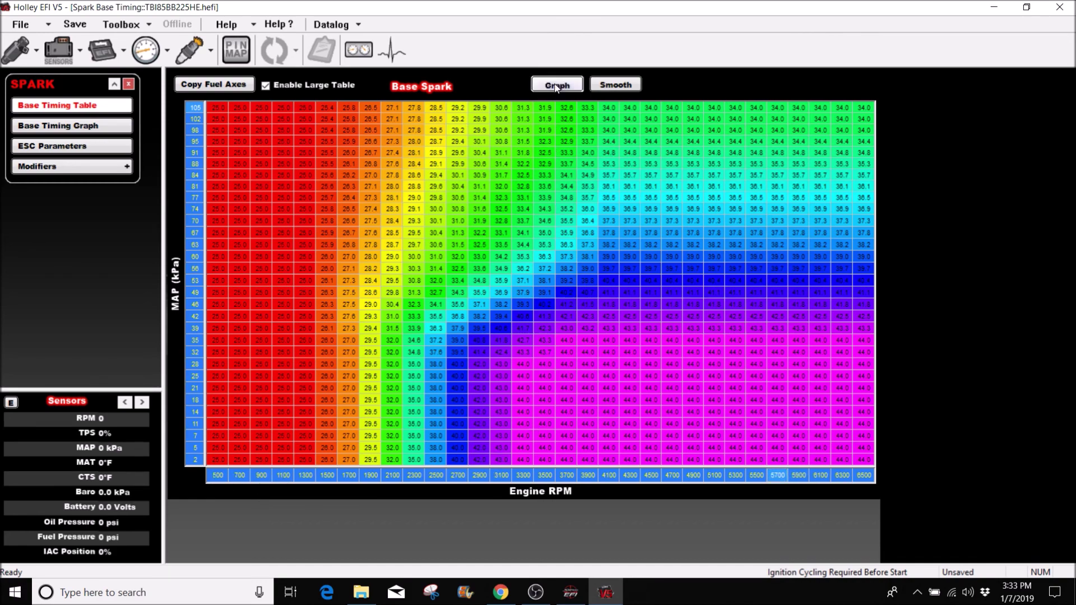